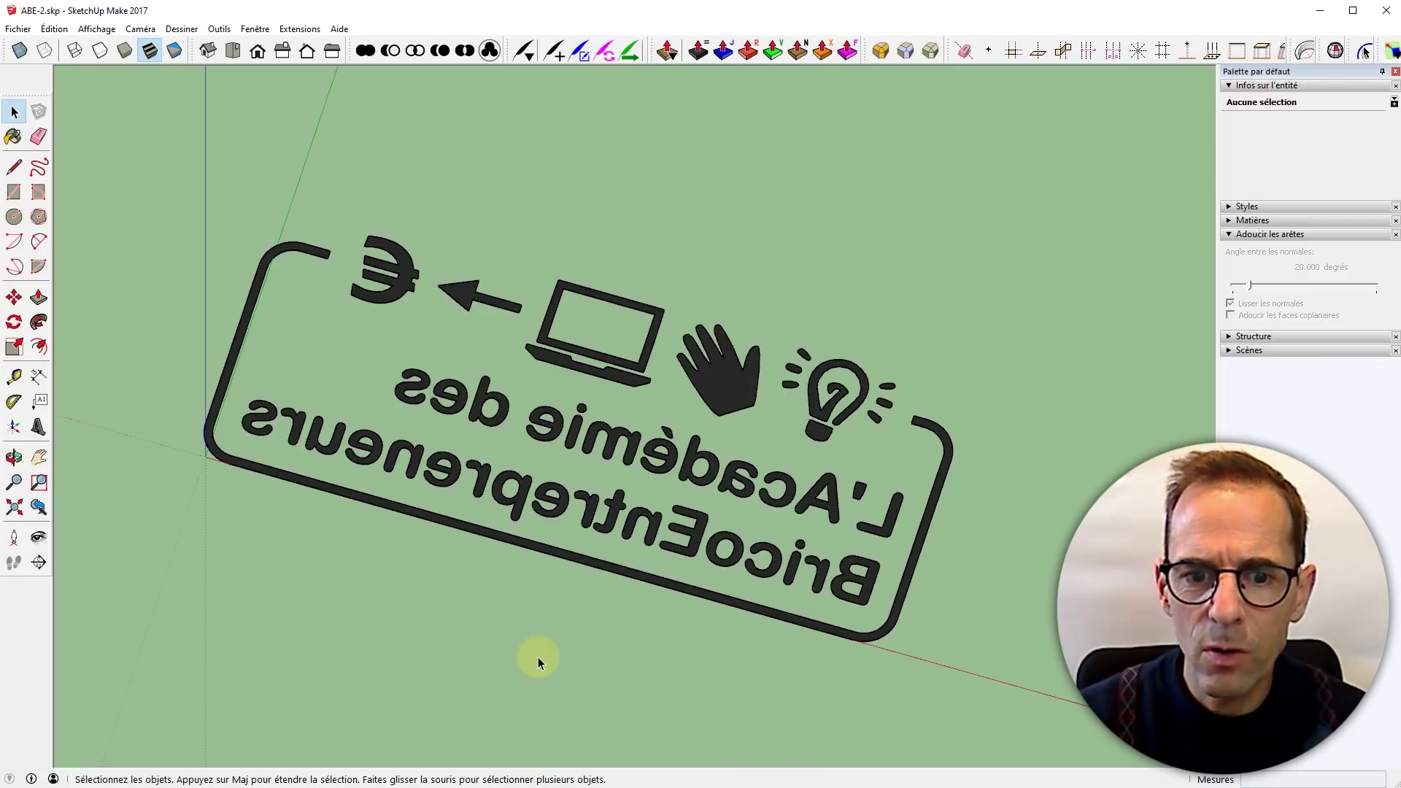
# Examine the logo's text and icons from above and below, comparing the mirrored side with the readable side
pyautogui.moveTo(278, 598); pyautogui.dragTo(554, 555, button='middle')
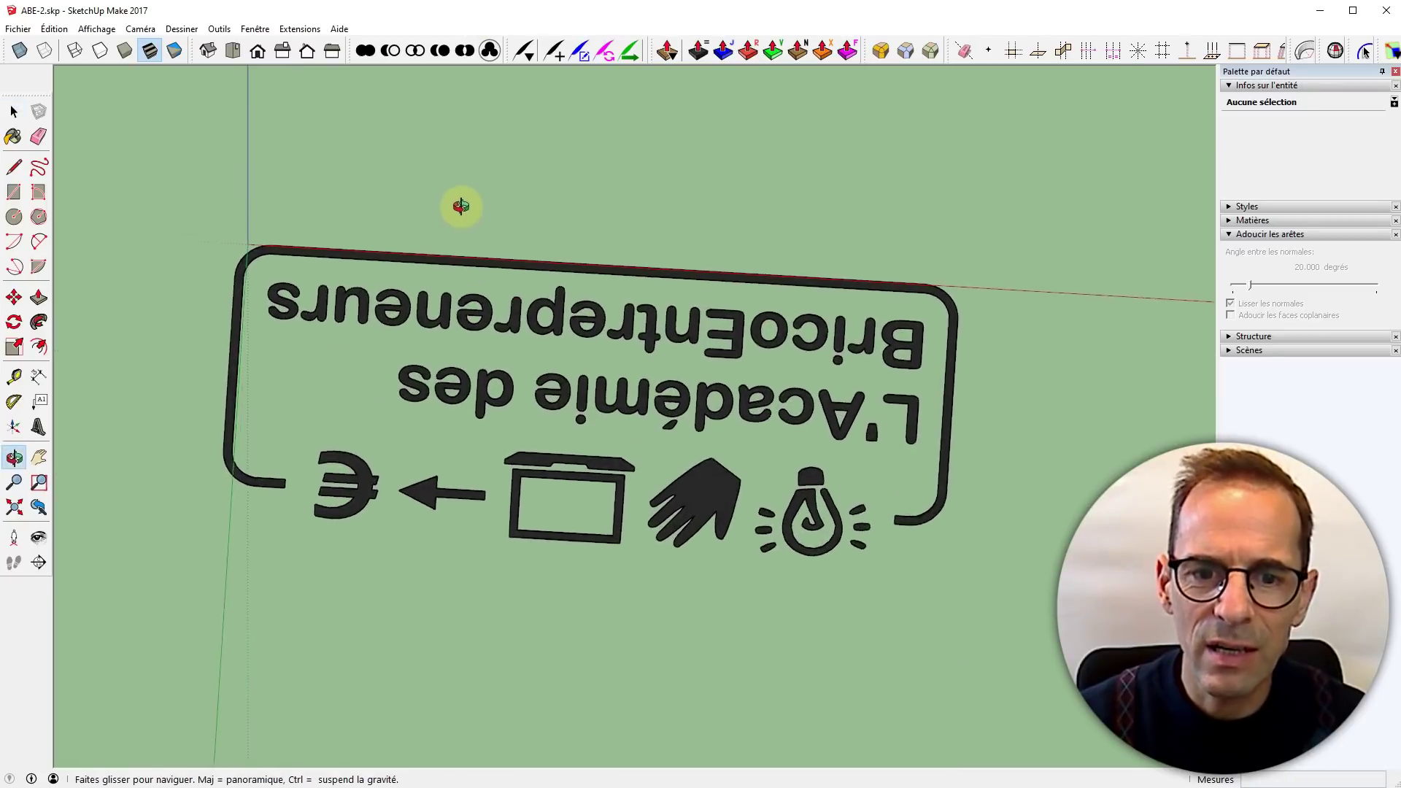
pyautogui.moveTo(463, 203); pyautogui.dragTo(474, 182, button='middle')
pyautogui.moveTo(156, 615); pyautogui.dragTo(212, 467, button='middle')
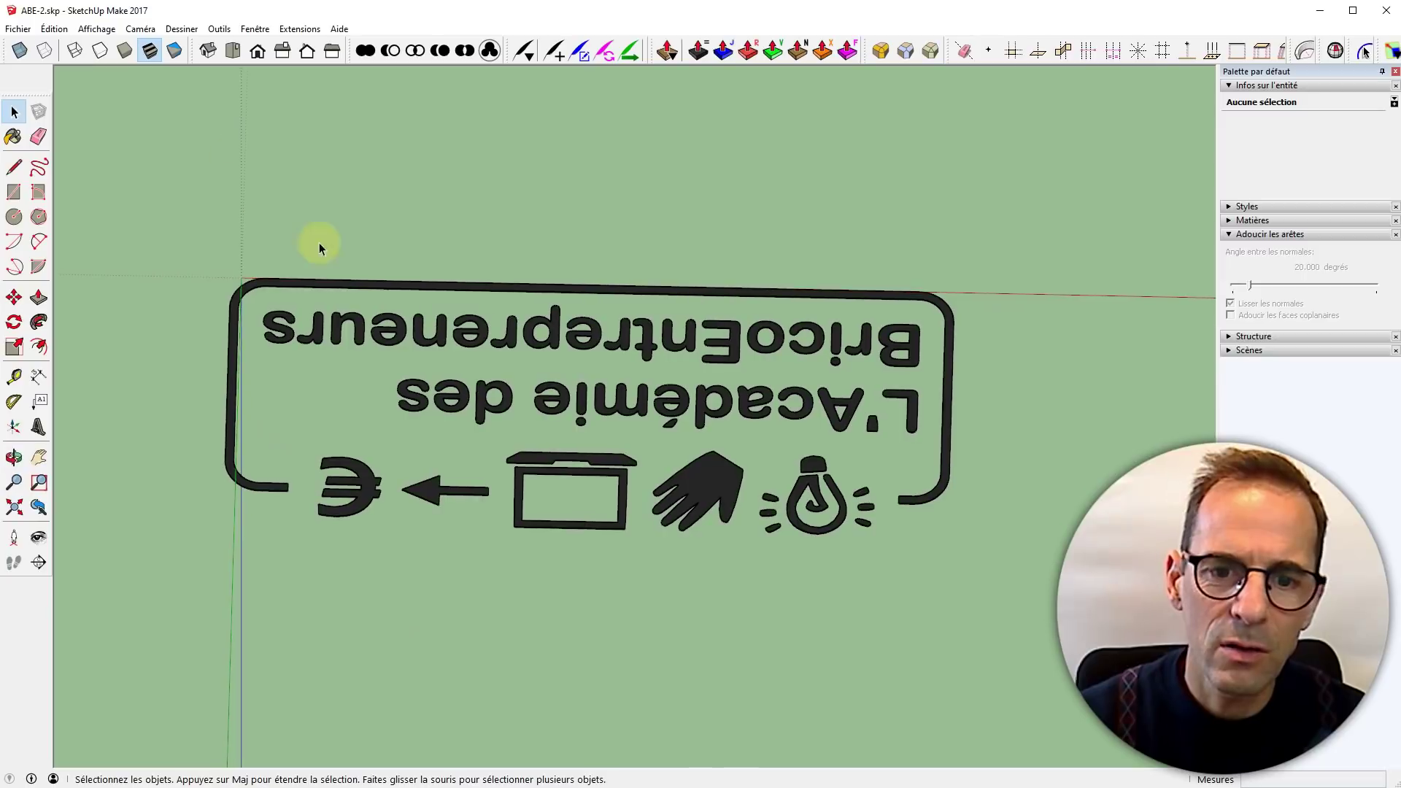
pyautogui.moveTo(951, 504); pyautogui.dragTo(550, 604, button='middle')
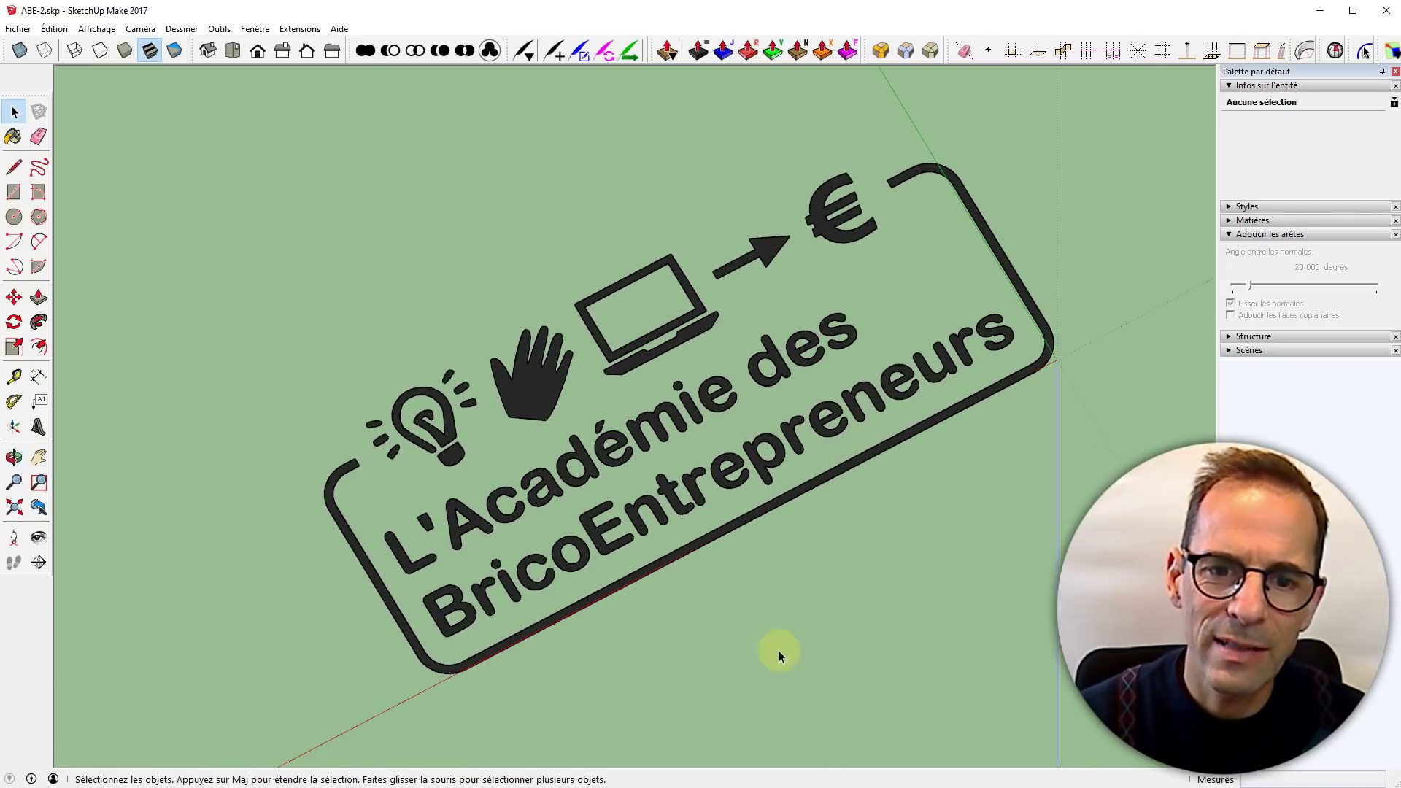
pyautogui.moveTo(776, 650); pyautogui.dragTo(545, 685, button='middle')
pyautogui.moveTo(285, 629); pyautogui.dragTo(223, 610, button='middle')
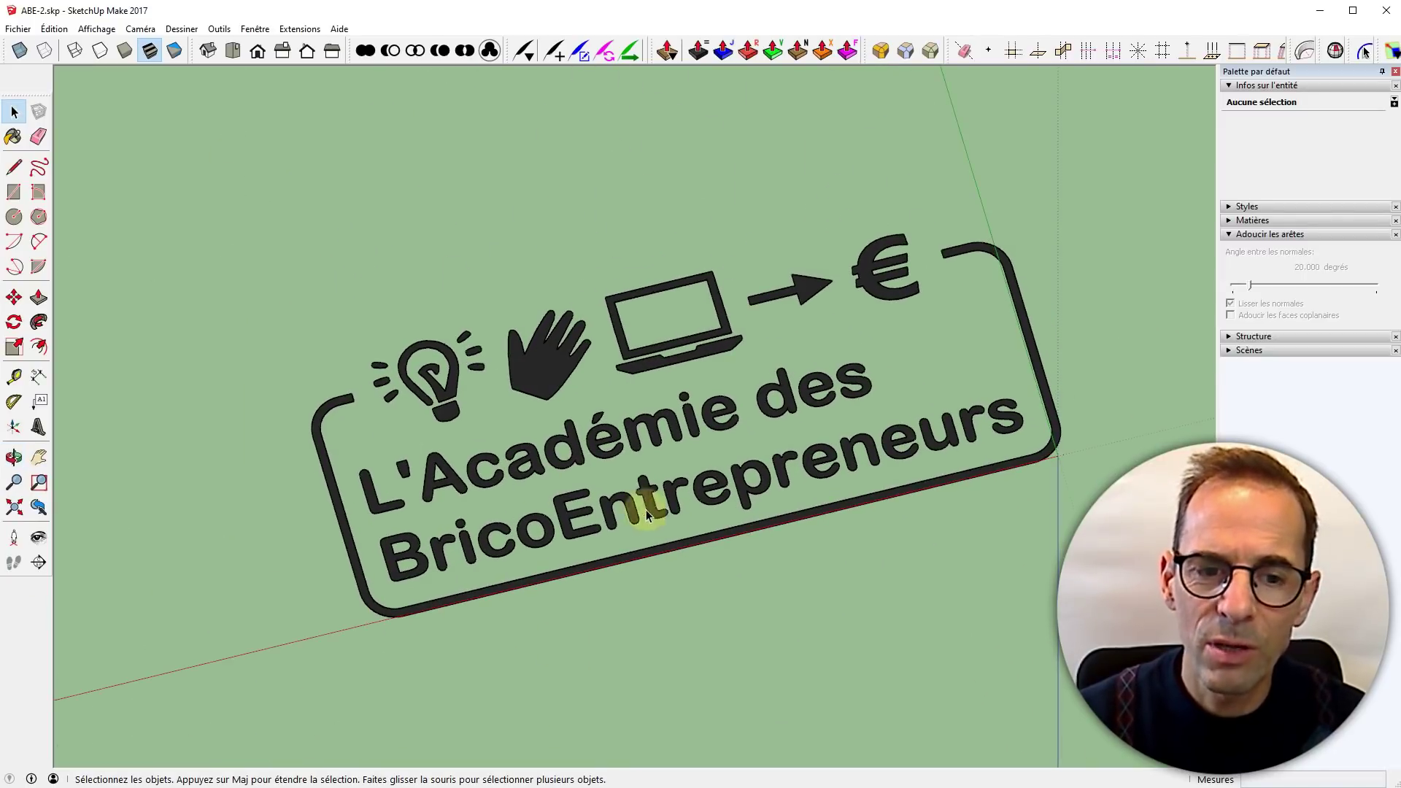
pyautogui.moveTo(683, 409); pyautogui.dragTo(785, 163, button='middle')
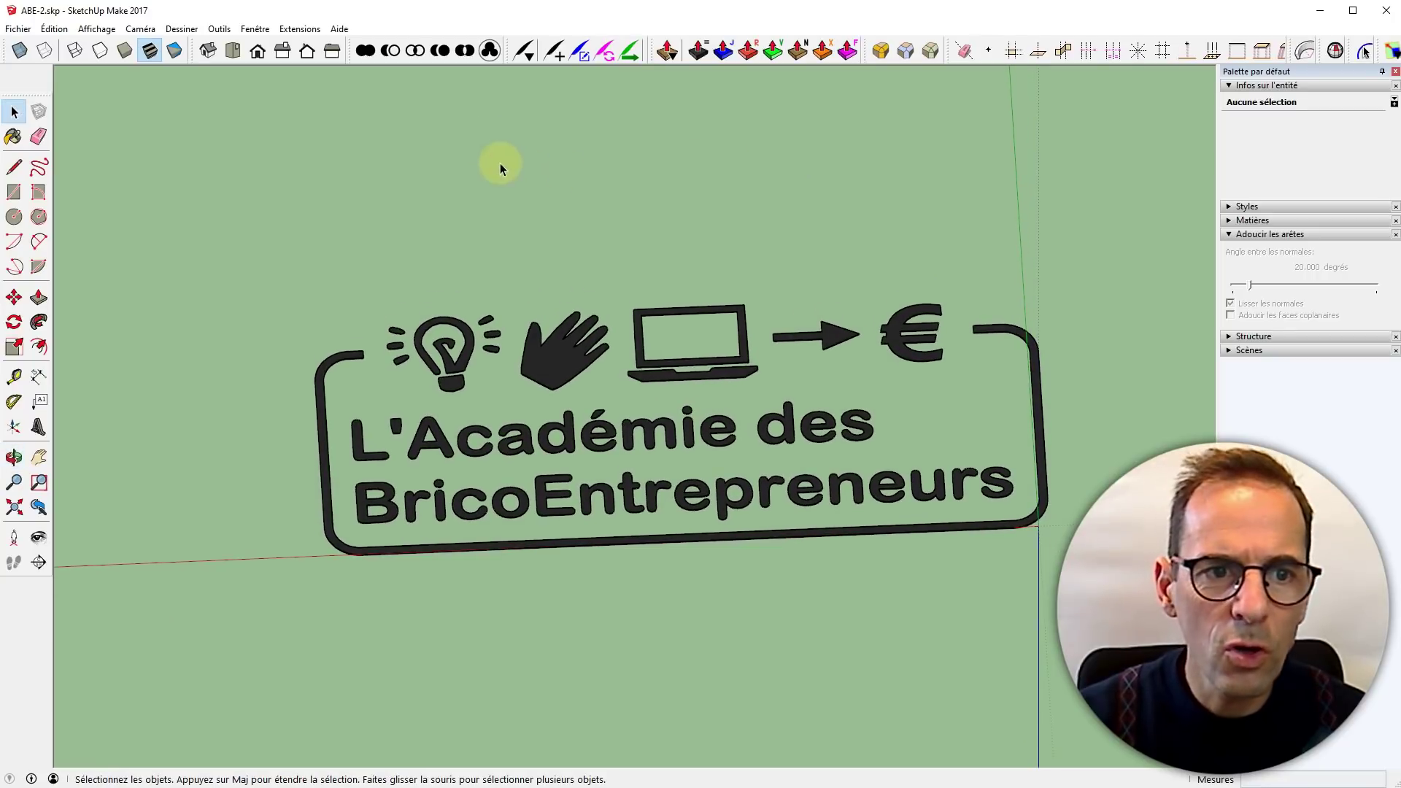
pyautogui.click(207, 53)
# Examine the thickness of the logo's letters and icons up close around the hand and the light bulb
pyautogui.moveTo(172, 448); pyautogui.dragTo(774, 484, button='middle')
pyautogui.scroll(6, 764, 516)
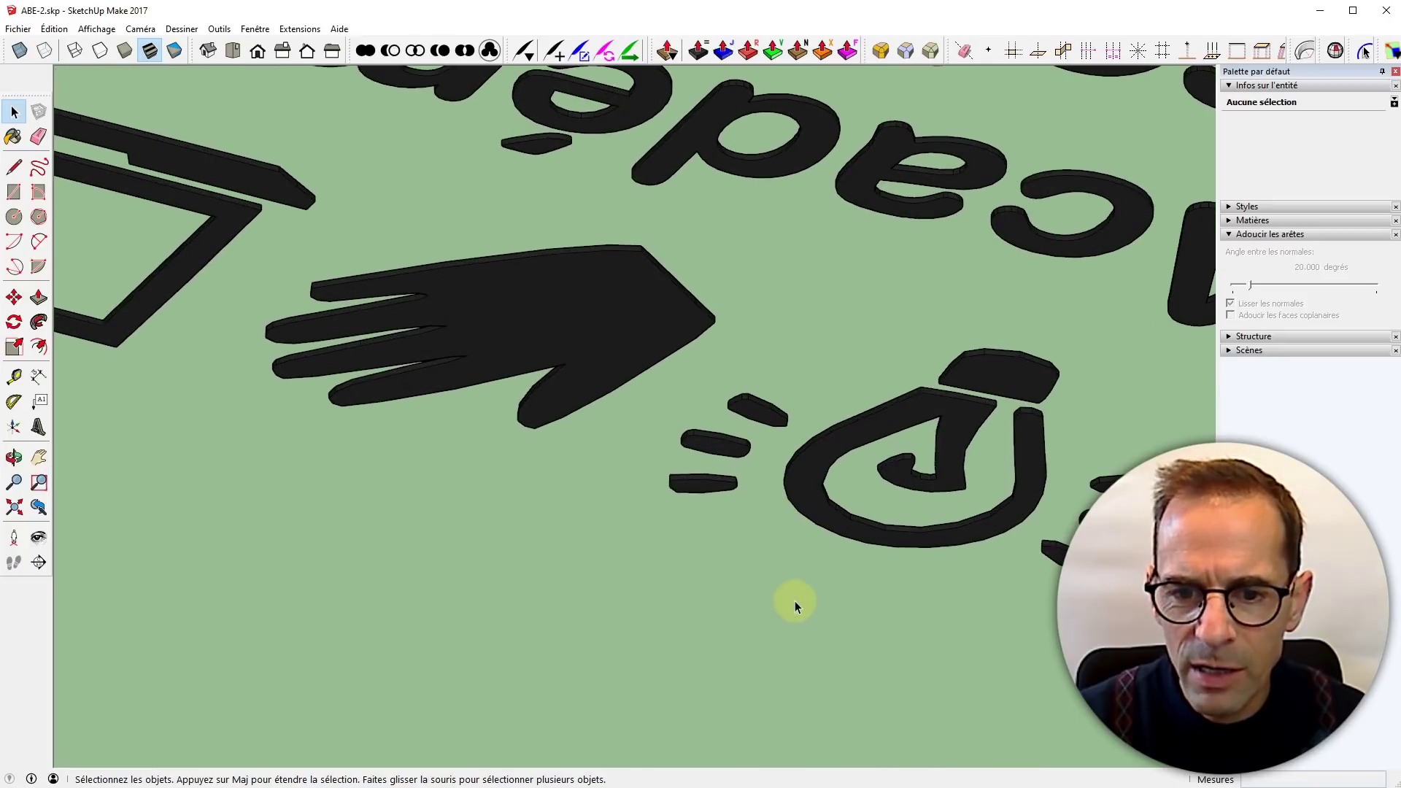
pyautogui.moveTo(795, 601); pyautogui.dragTo(805, 690, button='middle')
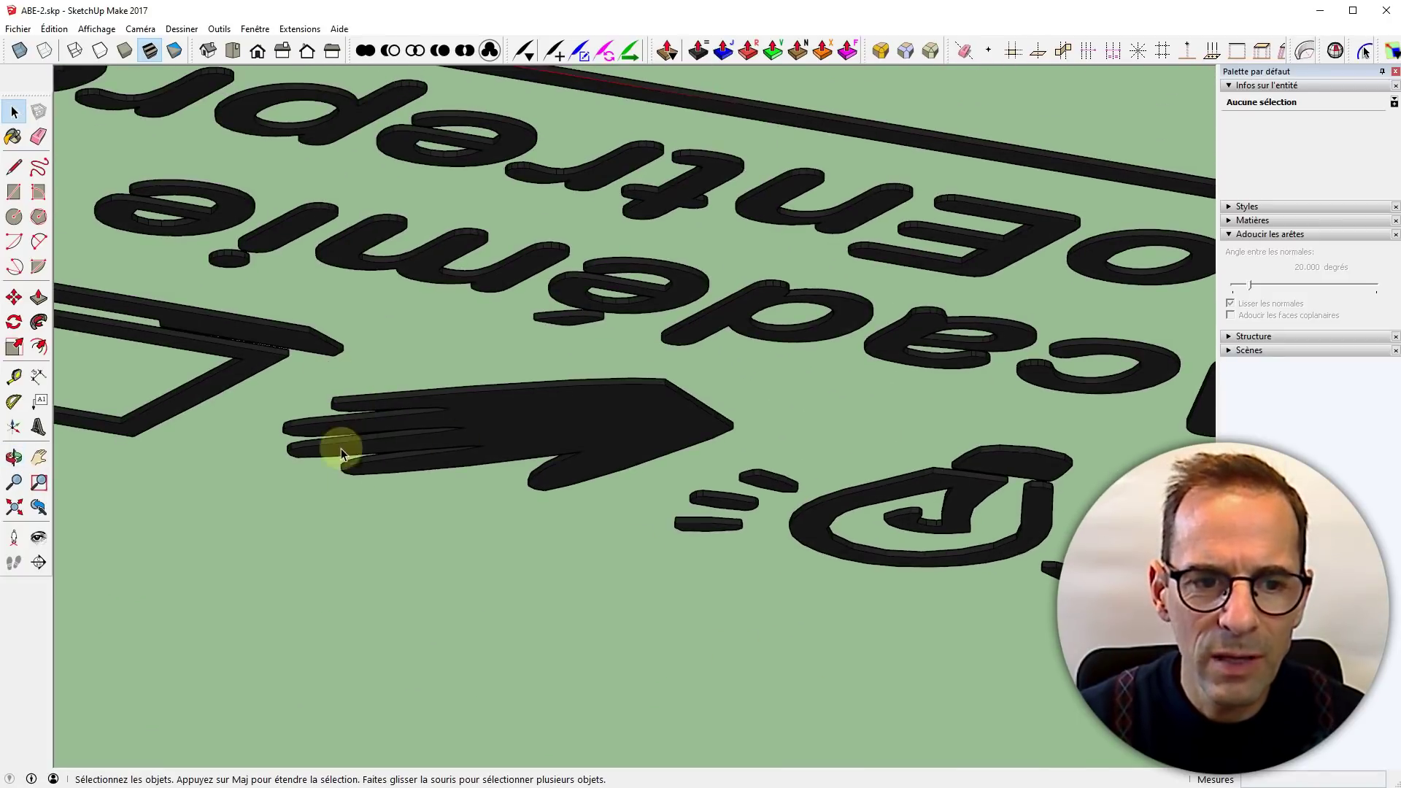
pyautogui.scroll(-10, 347, 436)
pyautogui.moveTo(627, 416); pyautogui.dragTo(523, 693, button='middle')
pyautogui.scroll(-7, 505, 522)
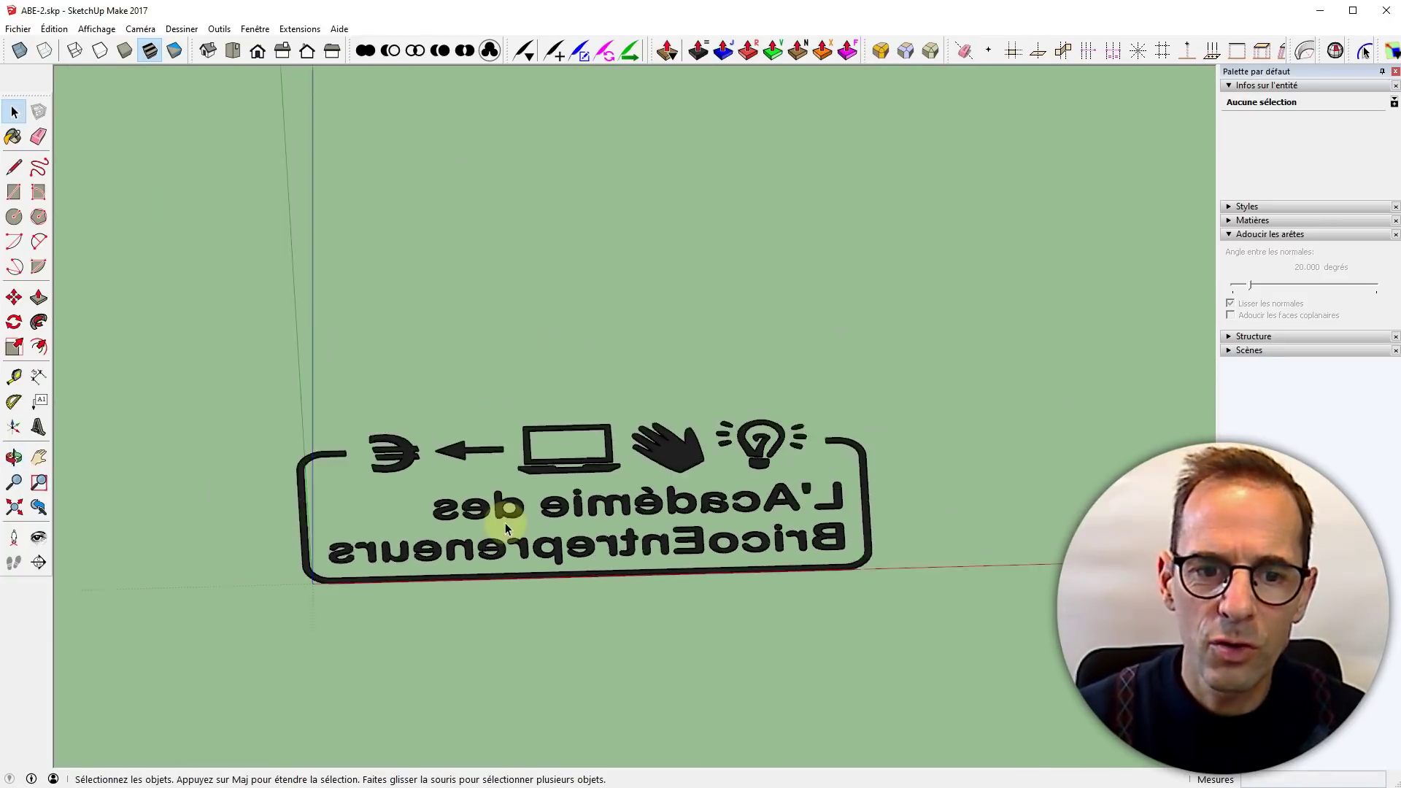
pyautogui.moveTo(701, 653); pyautogui.dragTo(866, 516, button='middle')
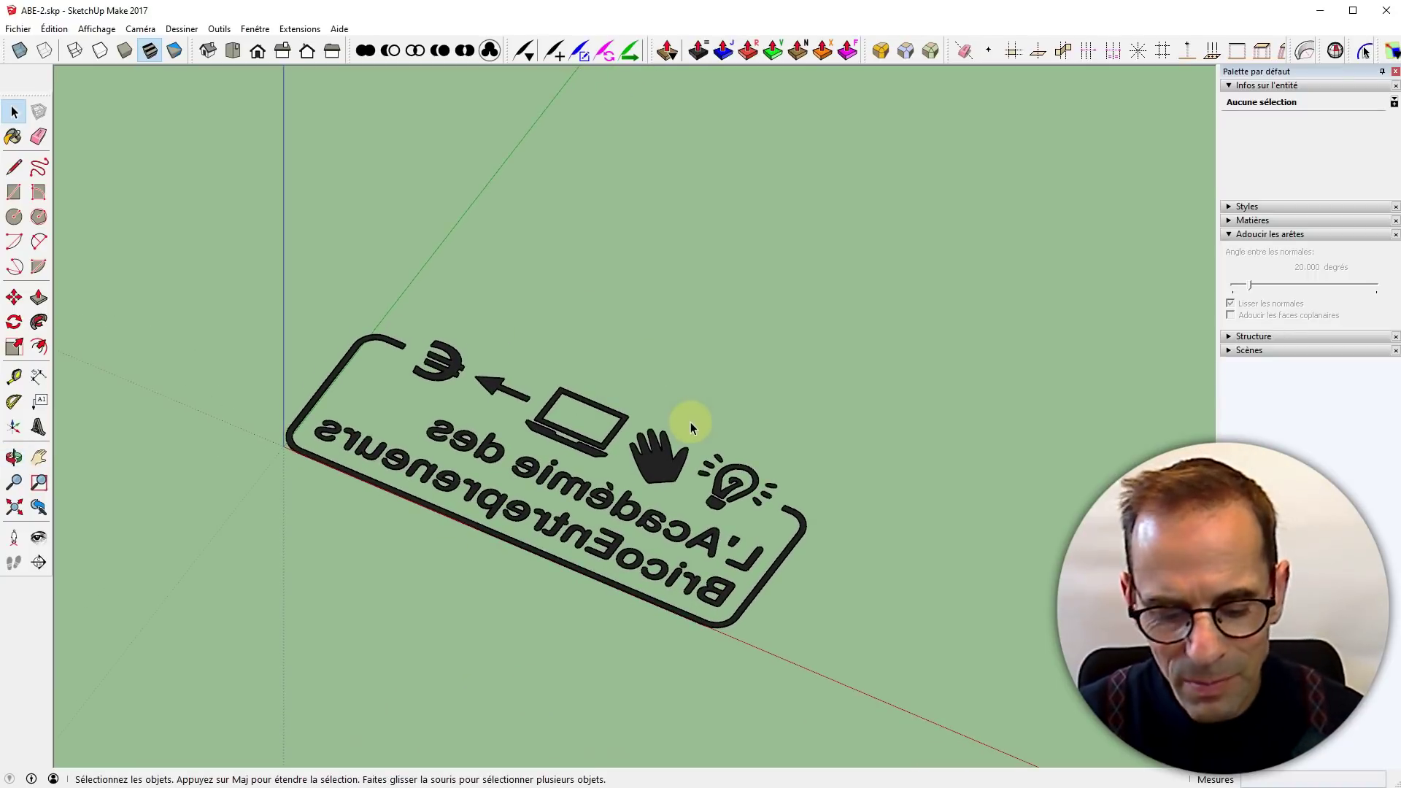
# Undo the last change to bring back the plaque, and inspect the engraved recesses on its underside
pyautogui.hotkey('ctrl', 'z')
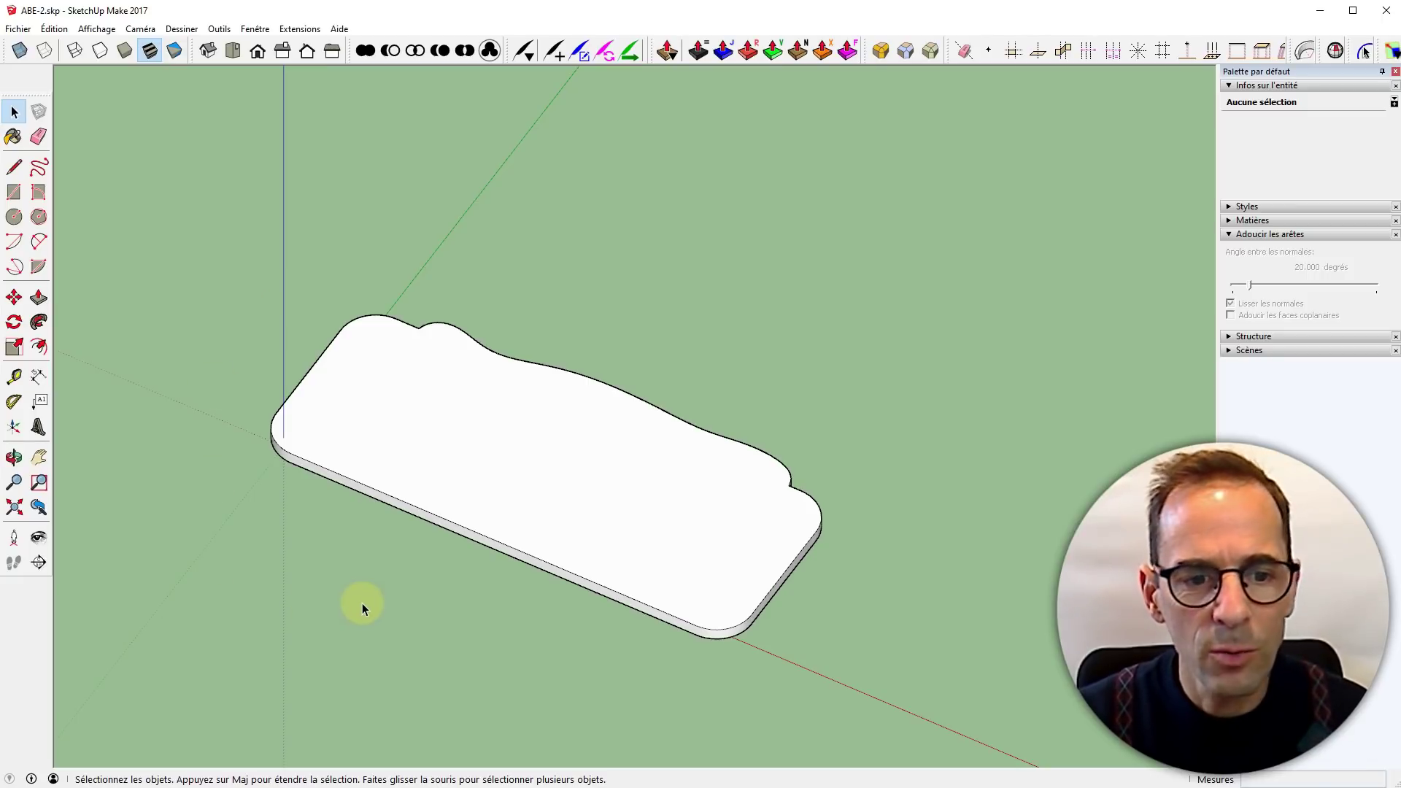
pyautogui.press('o')
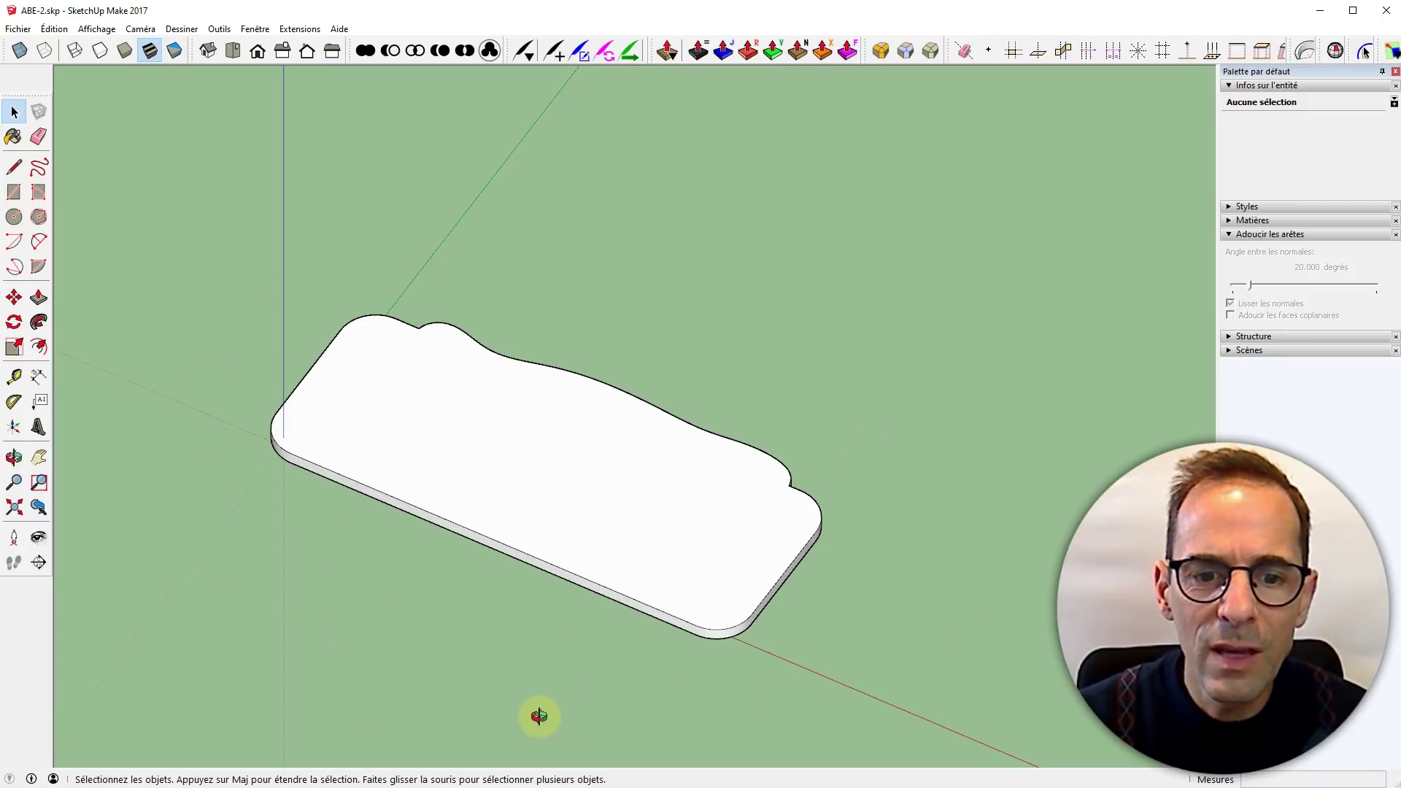
pyautogui.moveTo(537, 715); pyautogui.dragTo(754, 107)
pyautogui.moveTo(755, 107); pyautogui.dragTo(752, 72, button='middle')
pyautogui.moveTo(545, 559); pyautogui.dragTo(630, 128, button='middle')
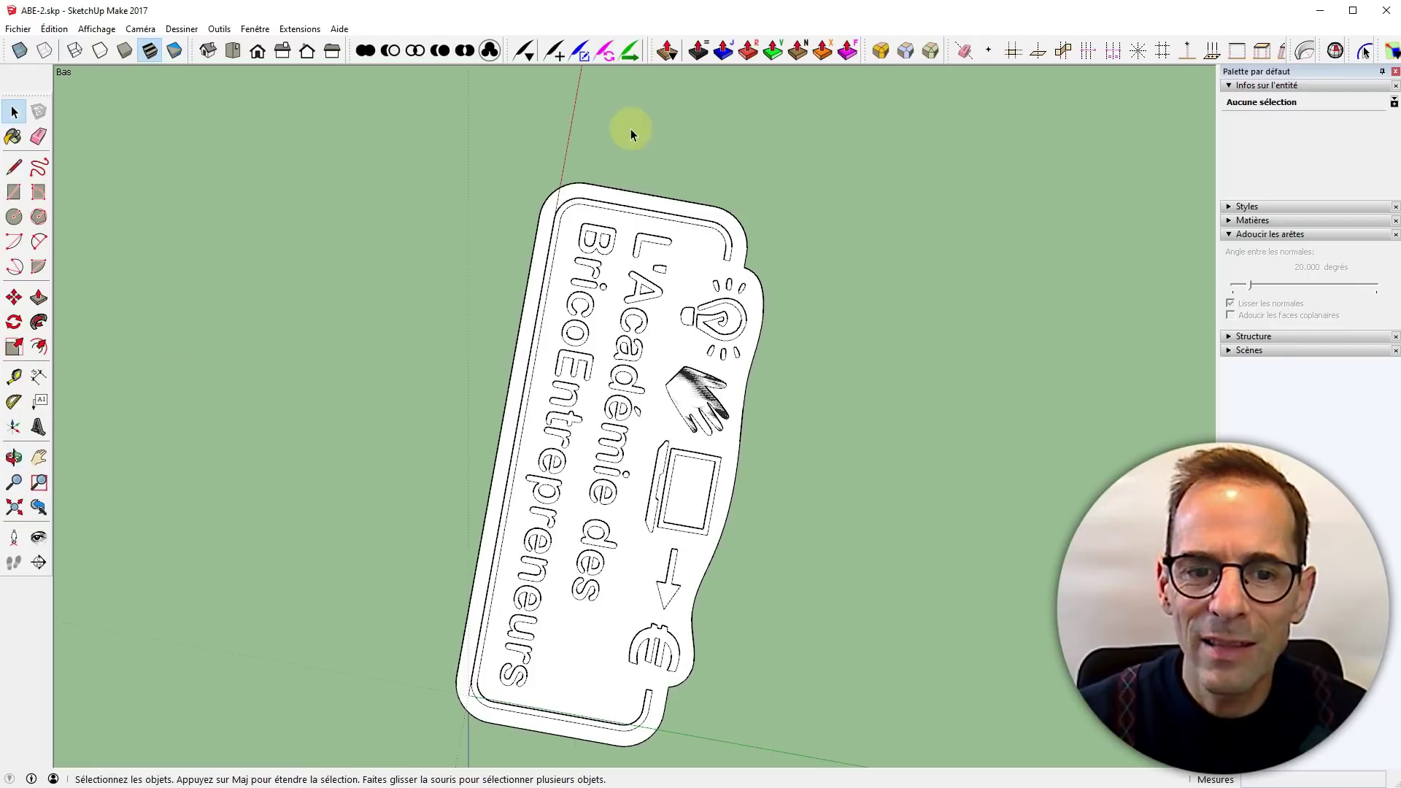
pyautogui.moveTo(416, 537); pyautogui.dragTo(636, 576, button='middle')
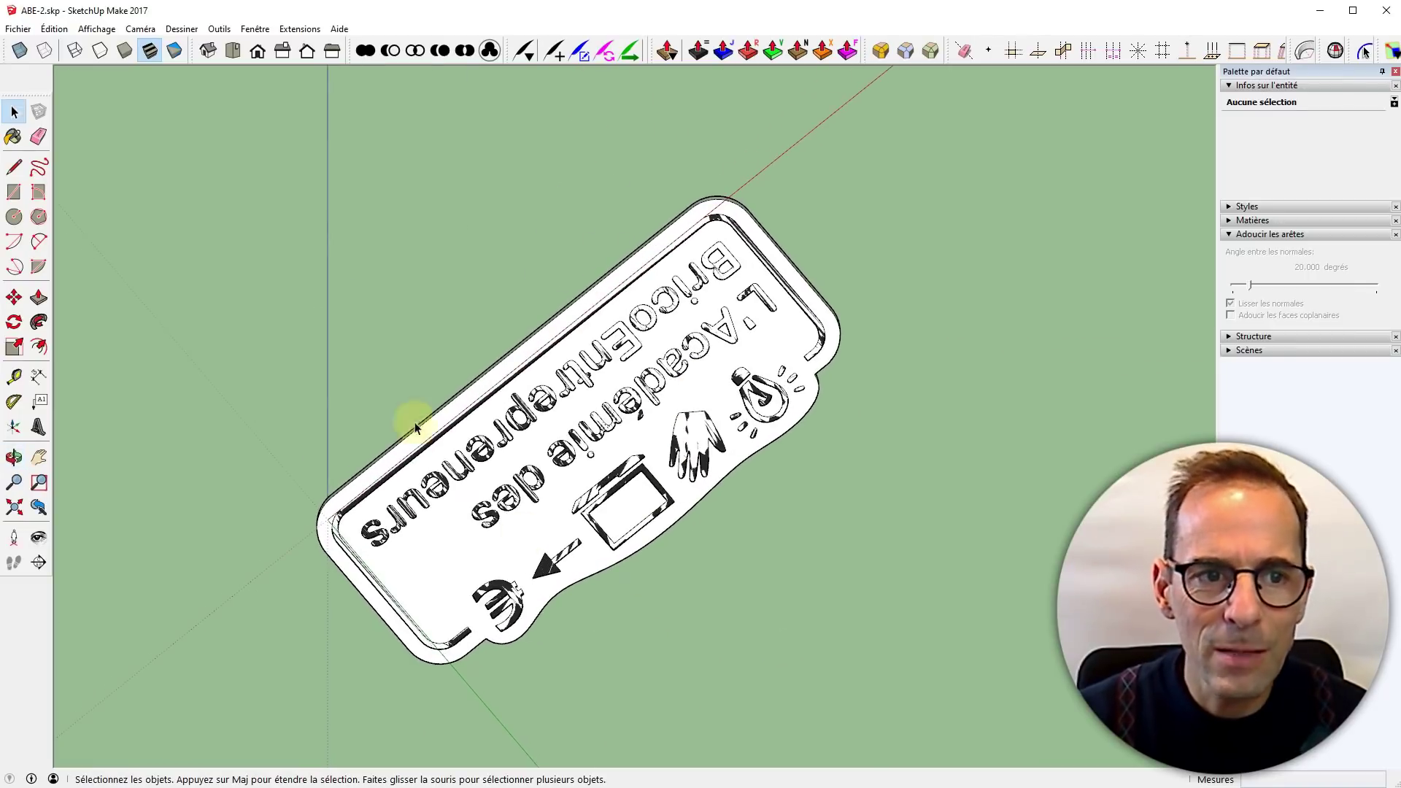
pyautogui.click(202, 52)
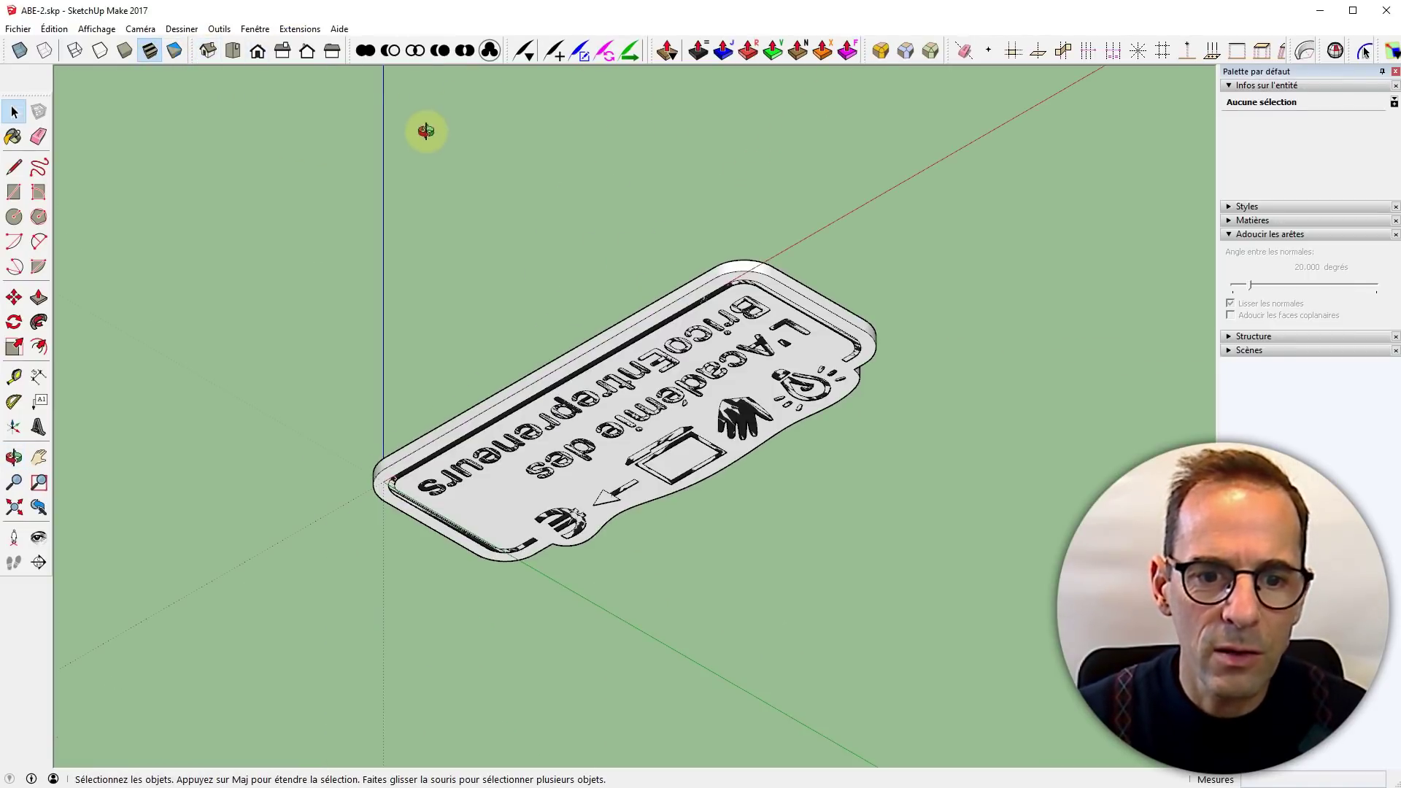
pyautogui.moveTo(423, 129); pyautogui.dragTo(468, 667, button='middle')
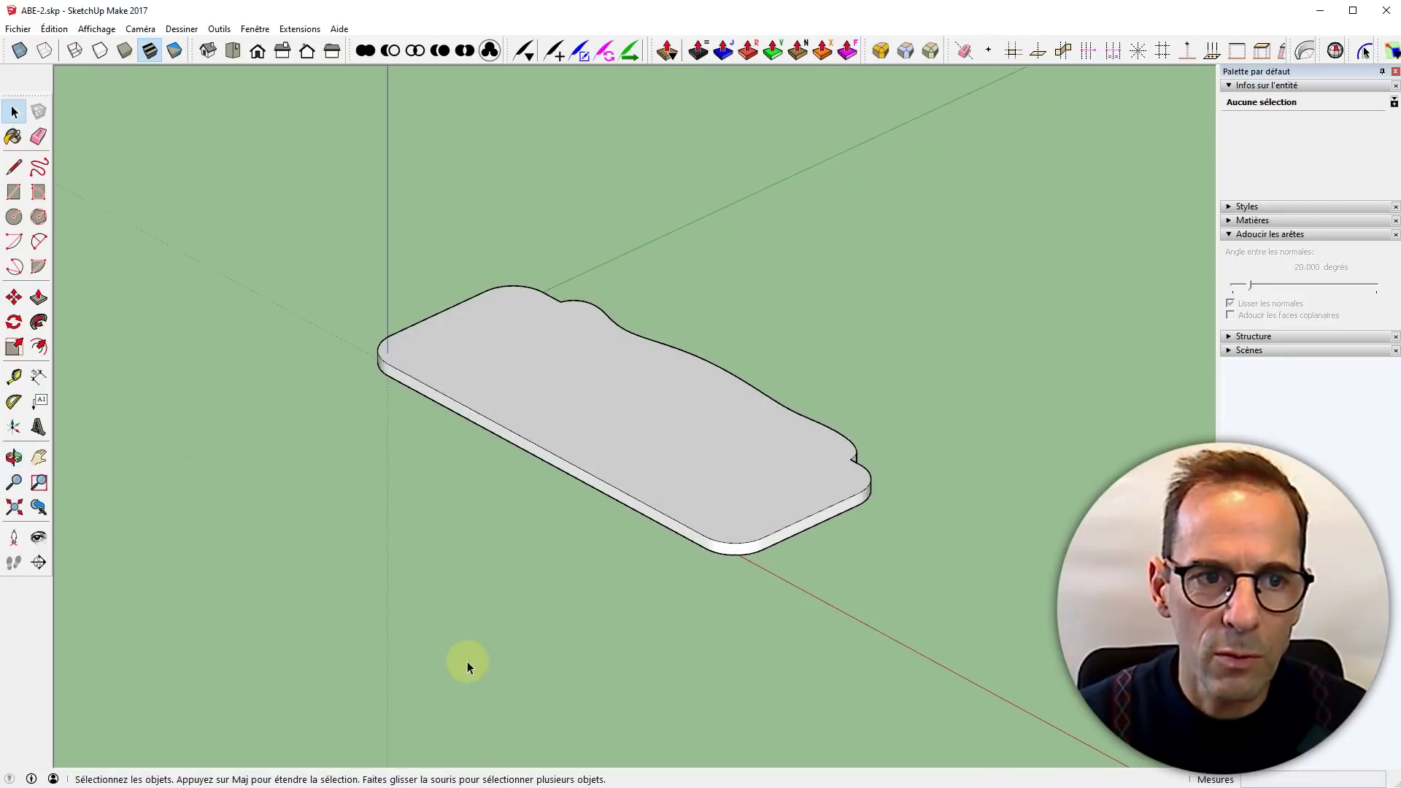
# Turn on the X-ray face display to see the lettering through the plaque
pyautogui.click(20, 49)
pyautogui.moveTo(666, 500); pyautogui.dragTo(261, 296, button='middle')
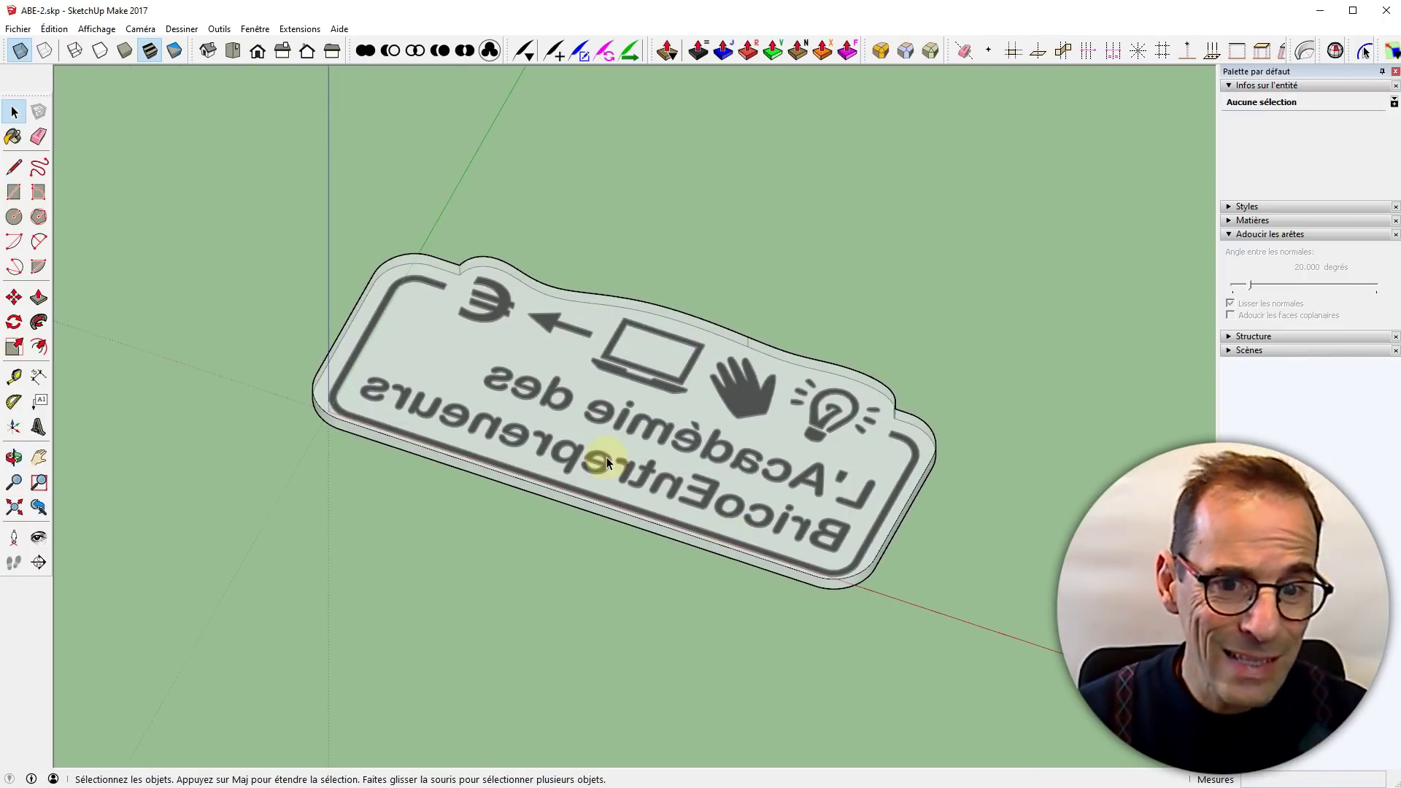
# Check the STL export options for the selected plaque group, leaving them without exporting and clearing the selection
pyautogui.click(447, 377)
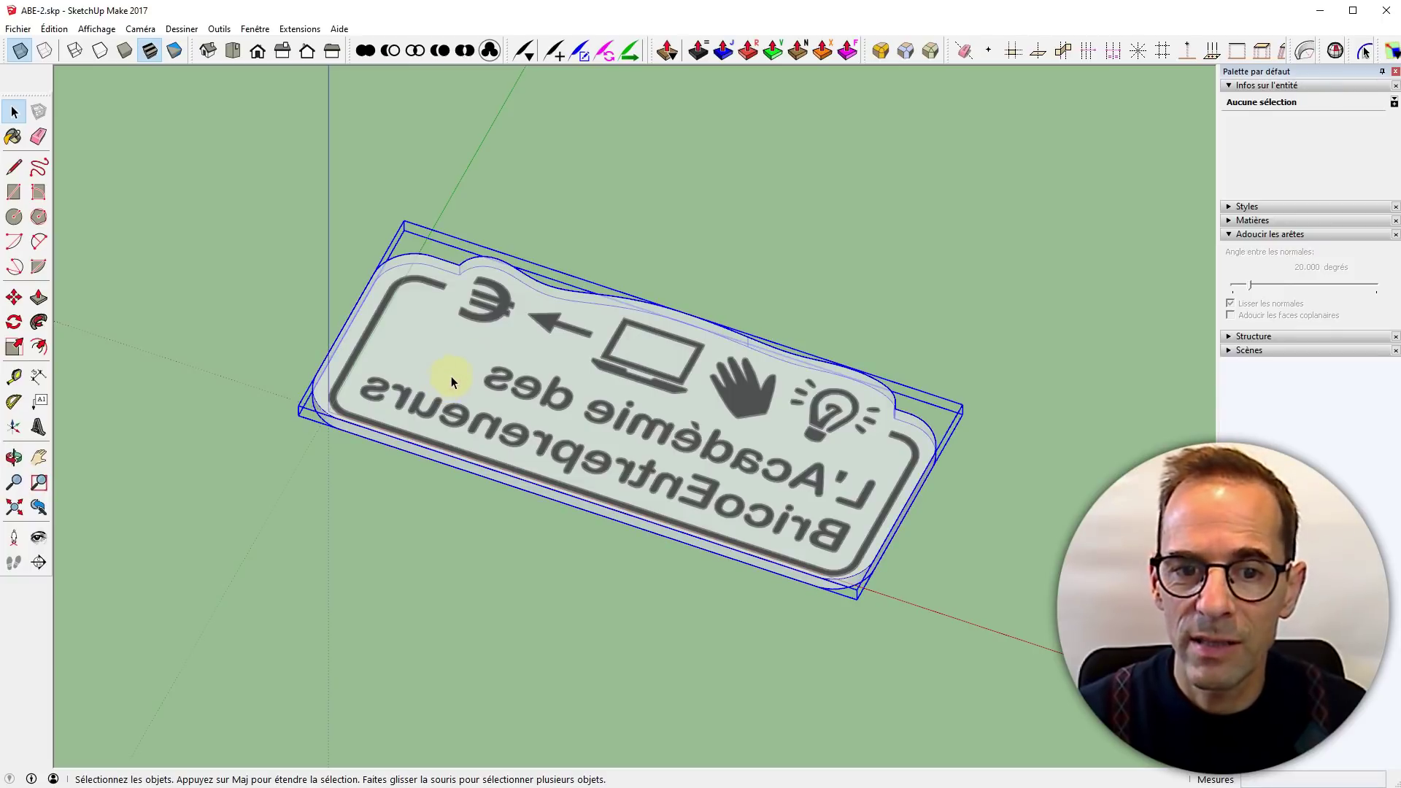
pyautogui.click(18, 28)
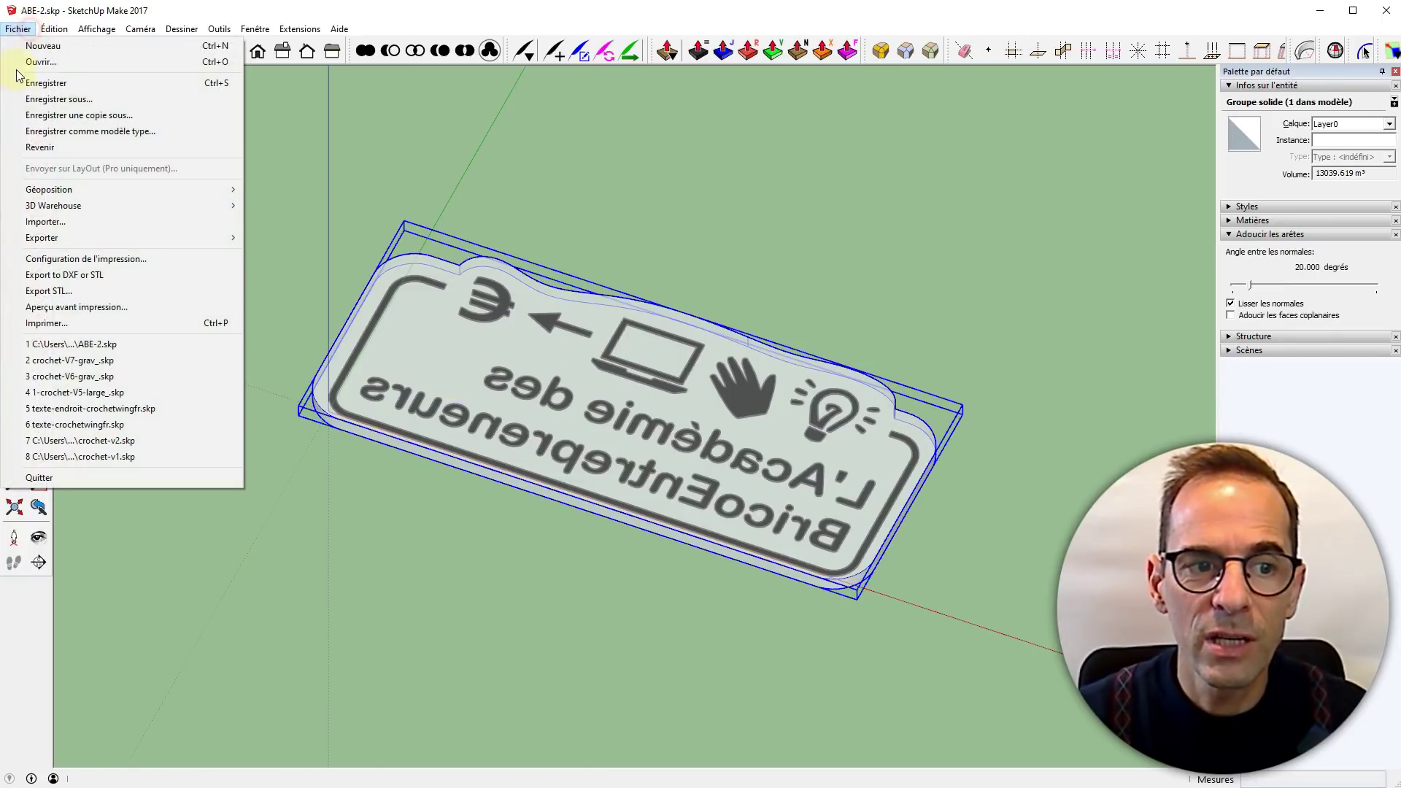
pyautogui.click(55, 291)
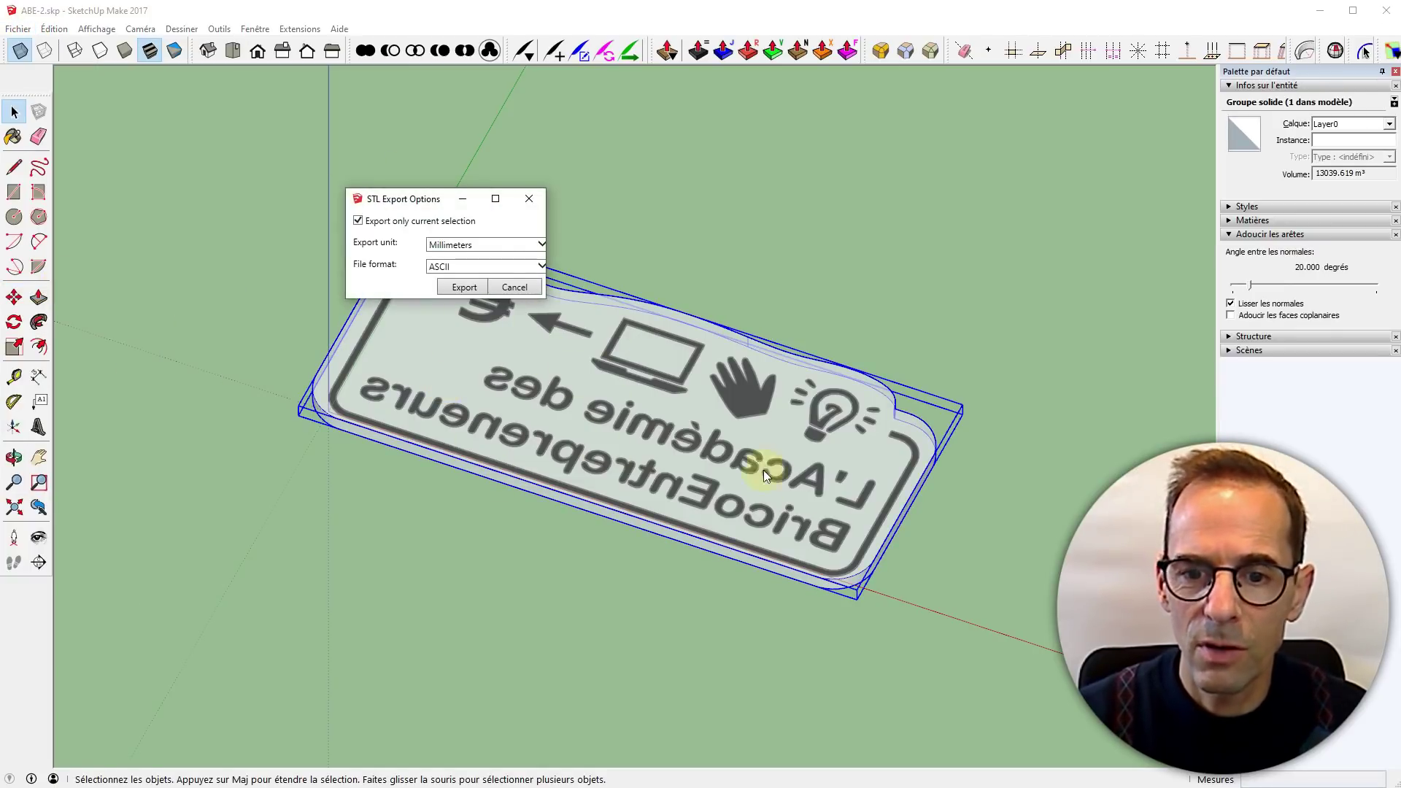
pyautogui.click(529, 199)
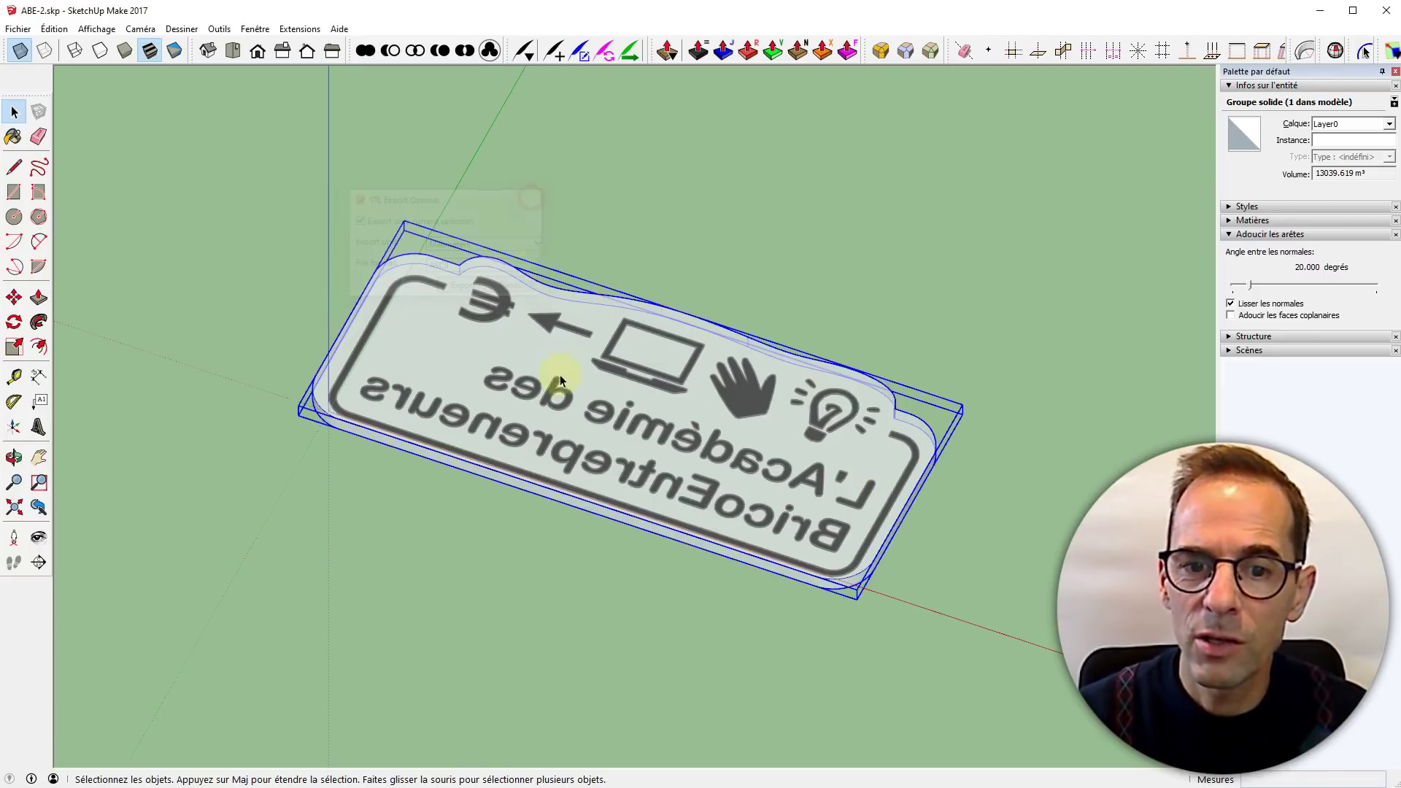
pyautogui.moveTo(554, 396); pyautogui.dragTo(839, 379)
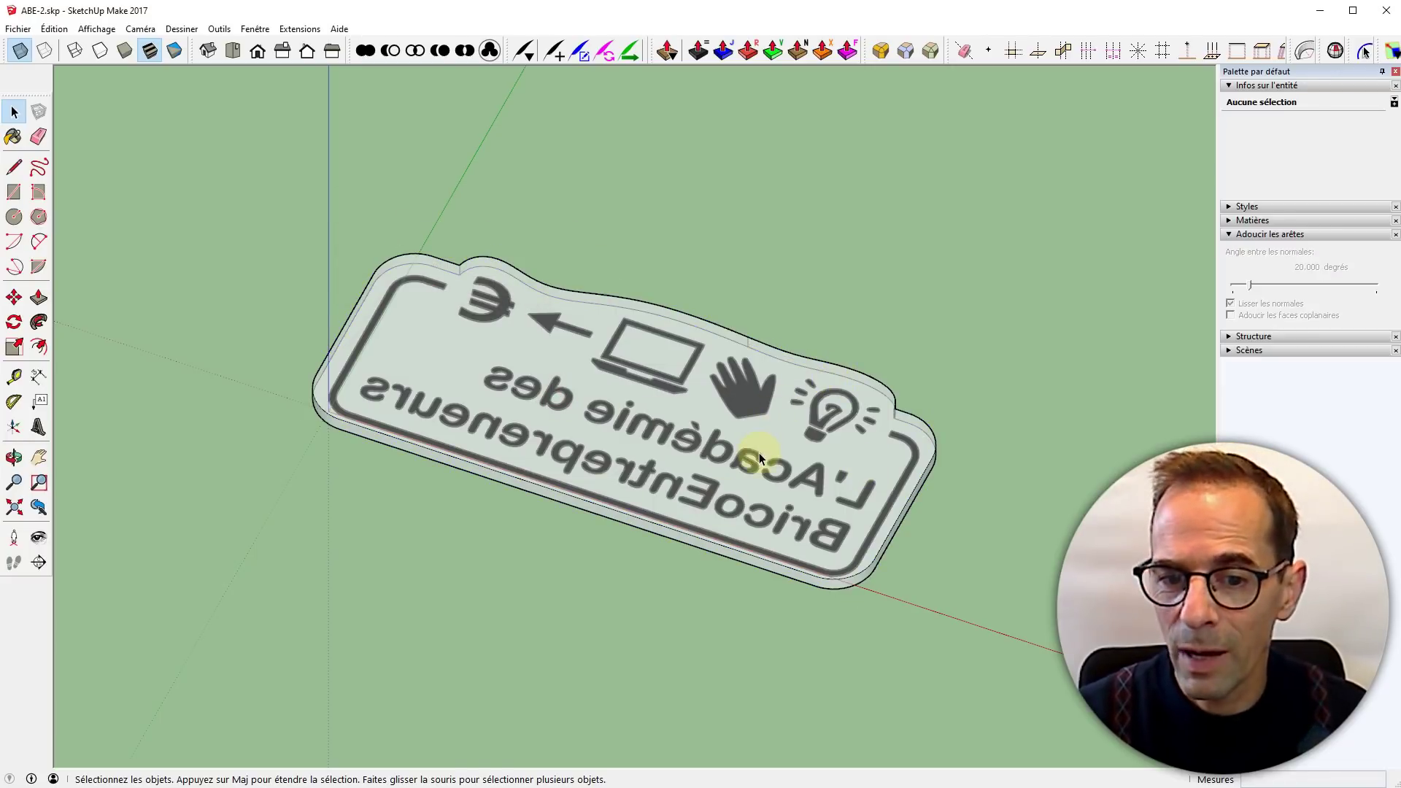
# Switch to Ultimaker Cura and load ABE-3-texte.stl and plaque-ABE-3.stl onto the build plate
pyautogui.click(1324, 14)
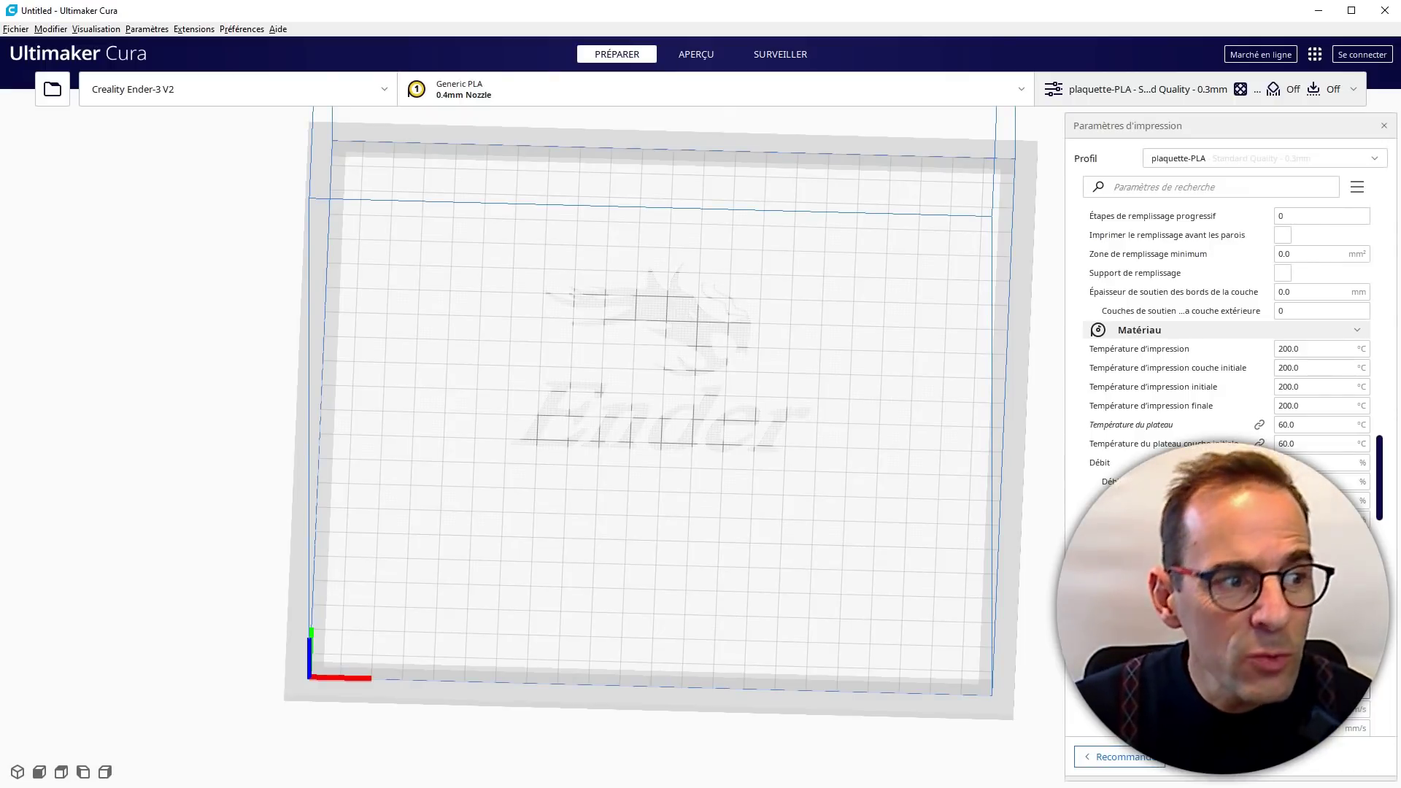
pyautogui.moveTo(73, 467); pyautogui.dragTo(646, 464)
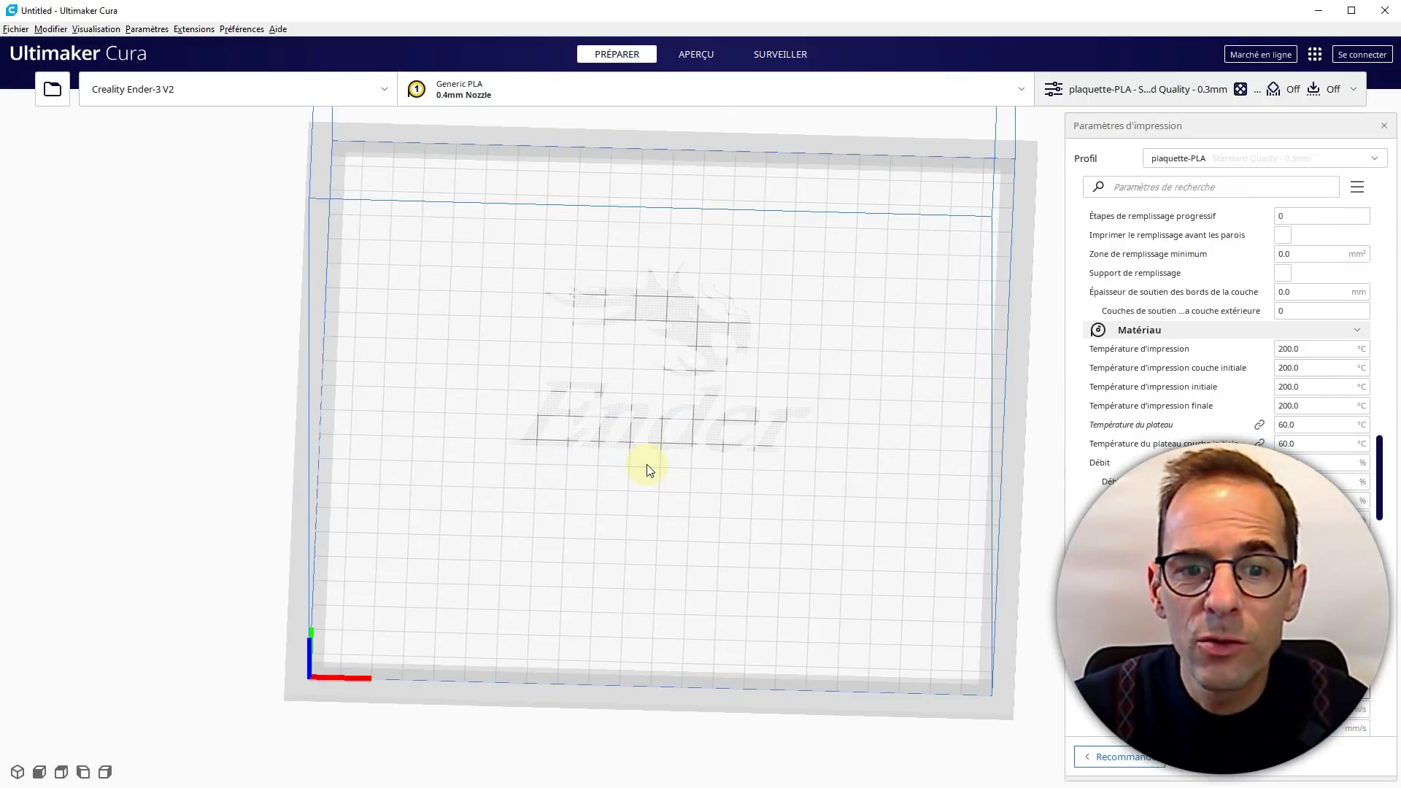
pyautogui.scroll(5, 744, 437)
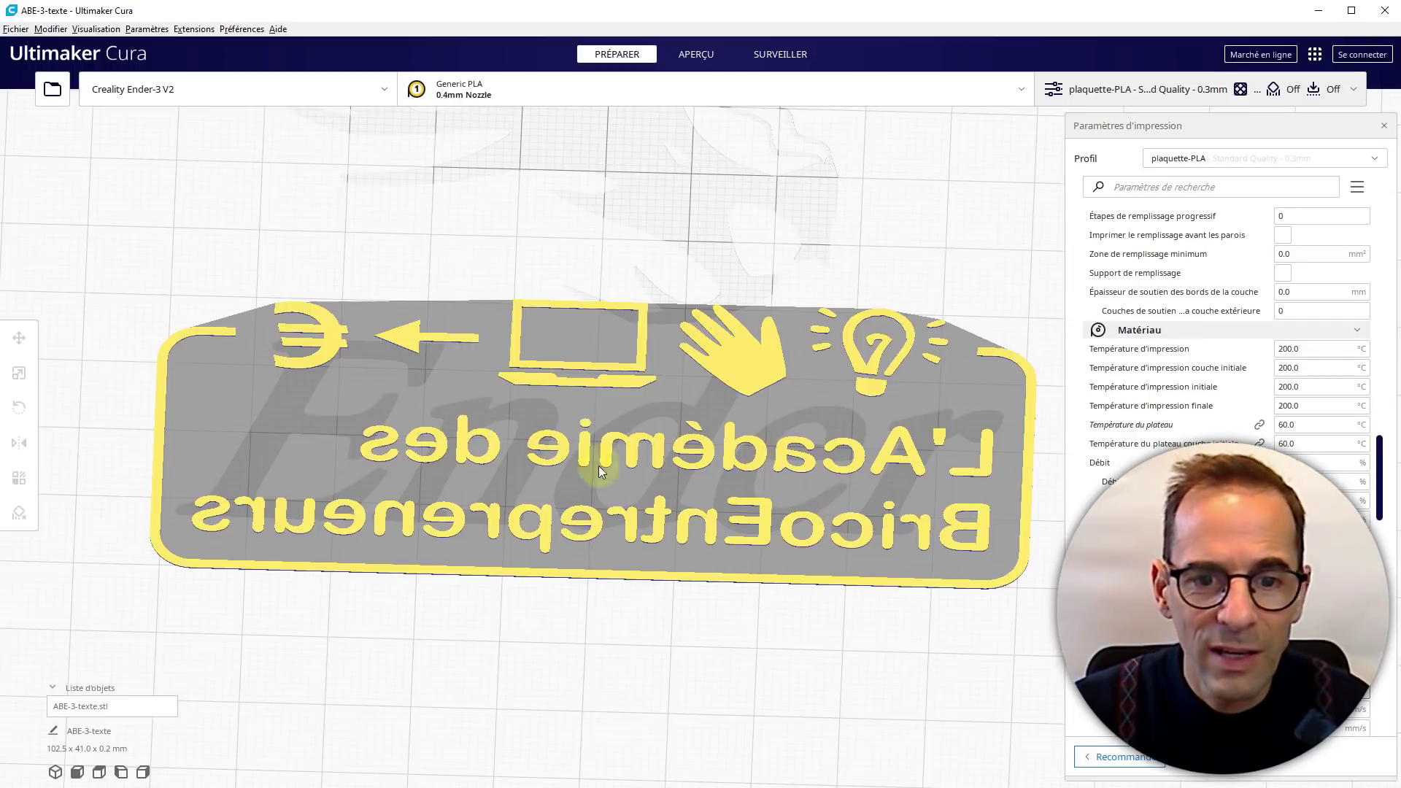
pyautogui.scroll(-5, 496, 419)
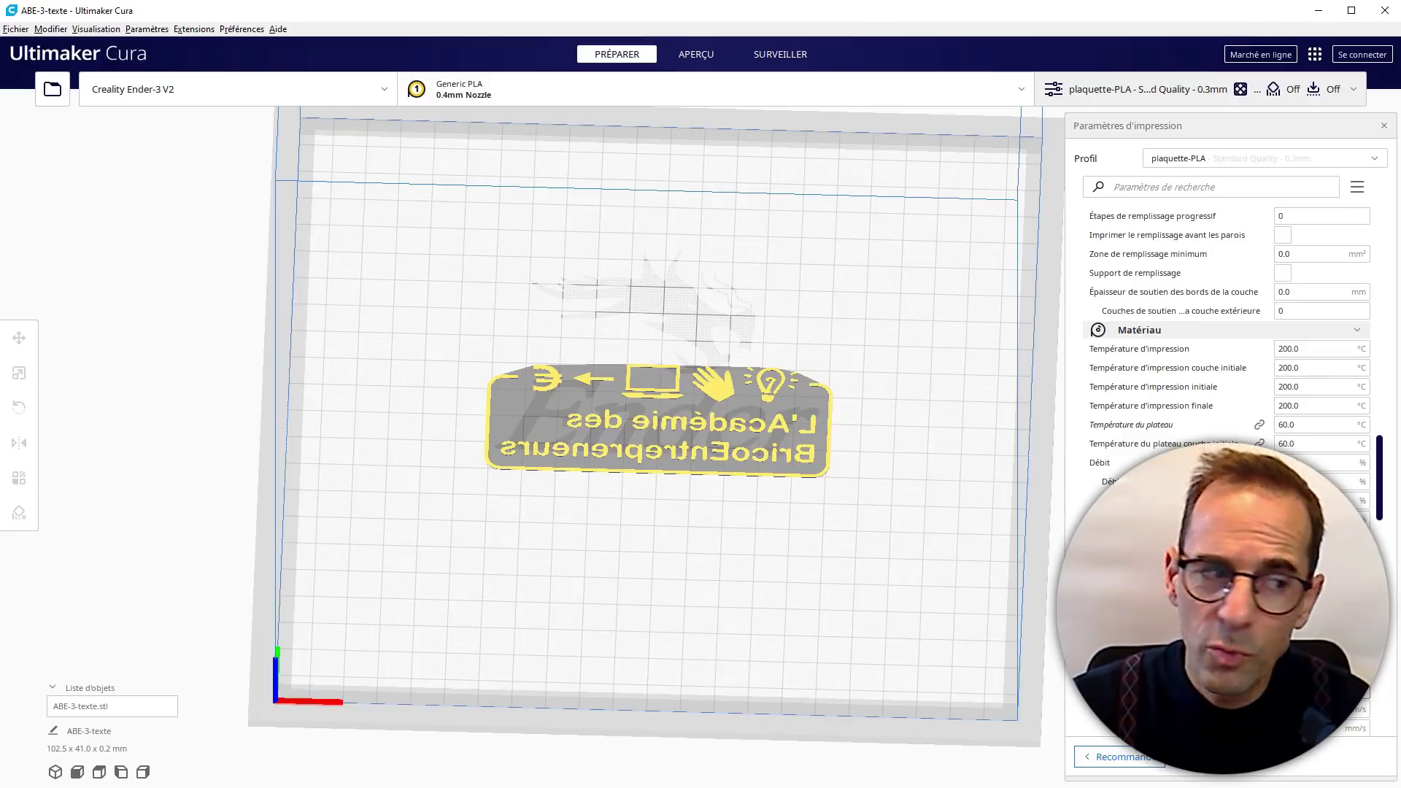
pyautogui.moveTo(575, 493); pyautogui.dragTo(576, 528)
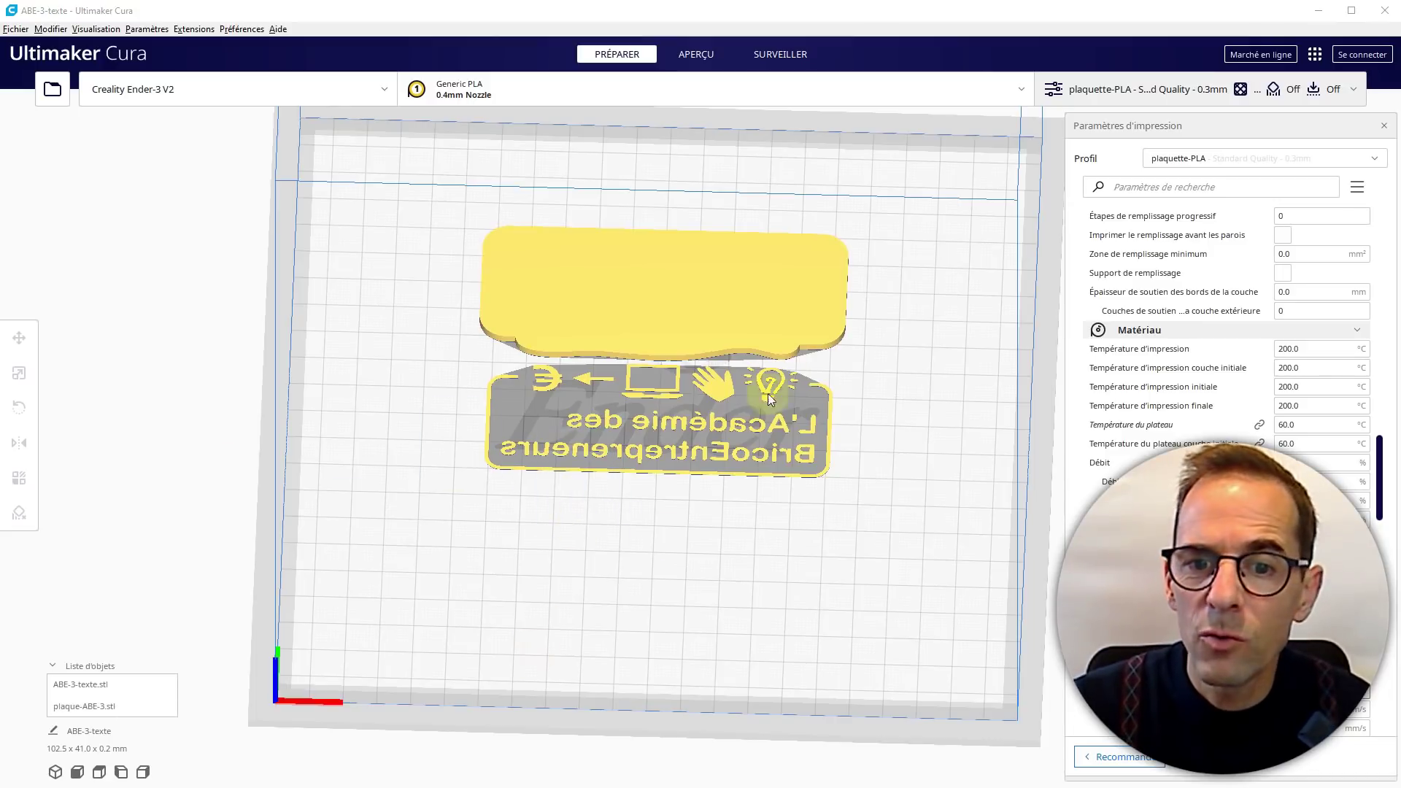
# Rotate the plaque model half a turn flat on the build plate to match the text's orientation
pyautogui.click(671, 278)
pyautogui.click(19, 409)
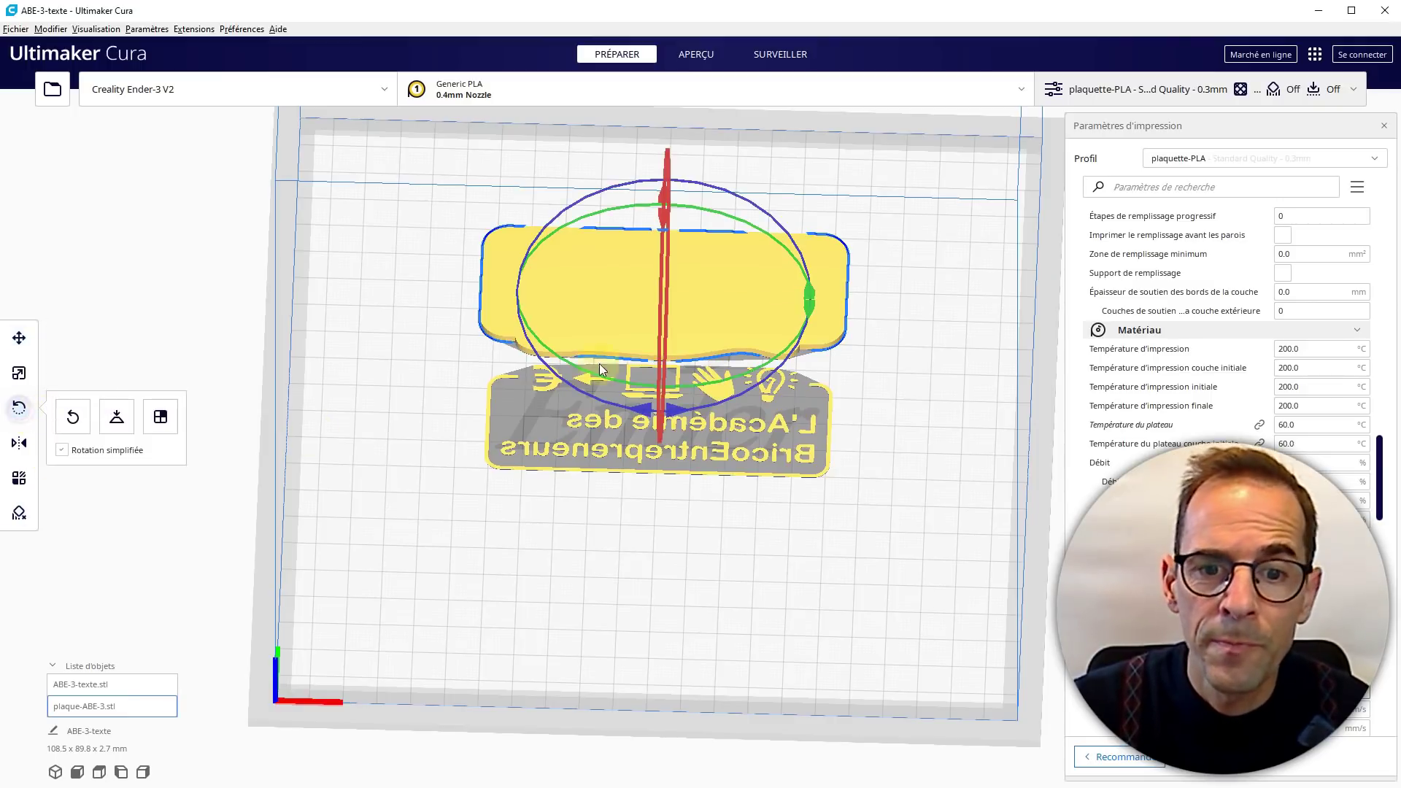
pyautogui.moveTo(666, 407); pyautogui.dragTo(528, 194)
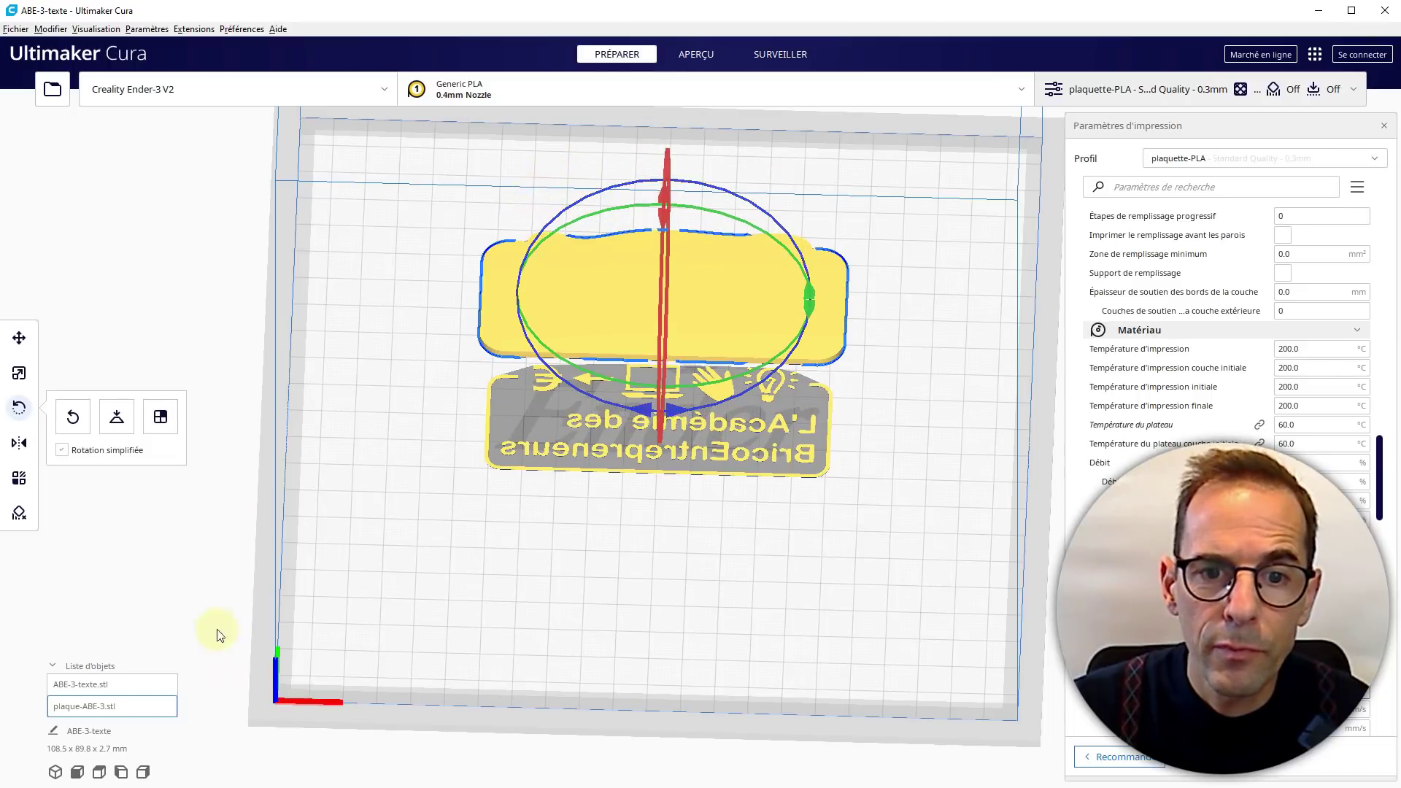
# From the bottom camera view, move the plaque along Y over the text model, to about Y -0.3 mm
pyautogui.click(21, 338)
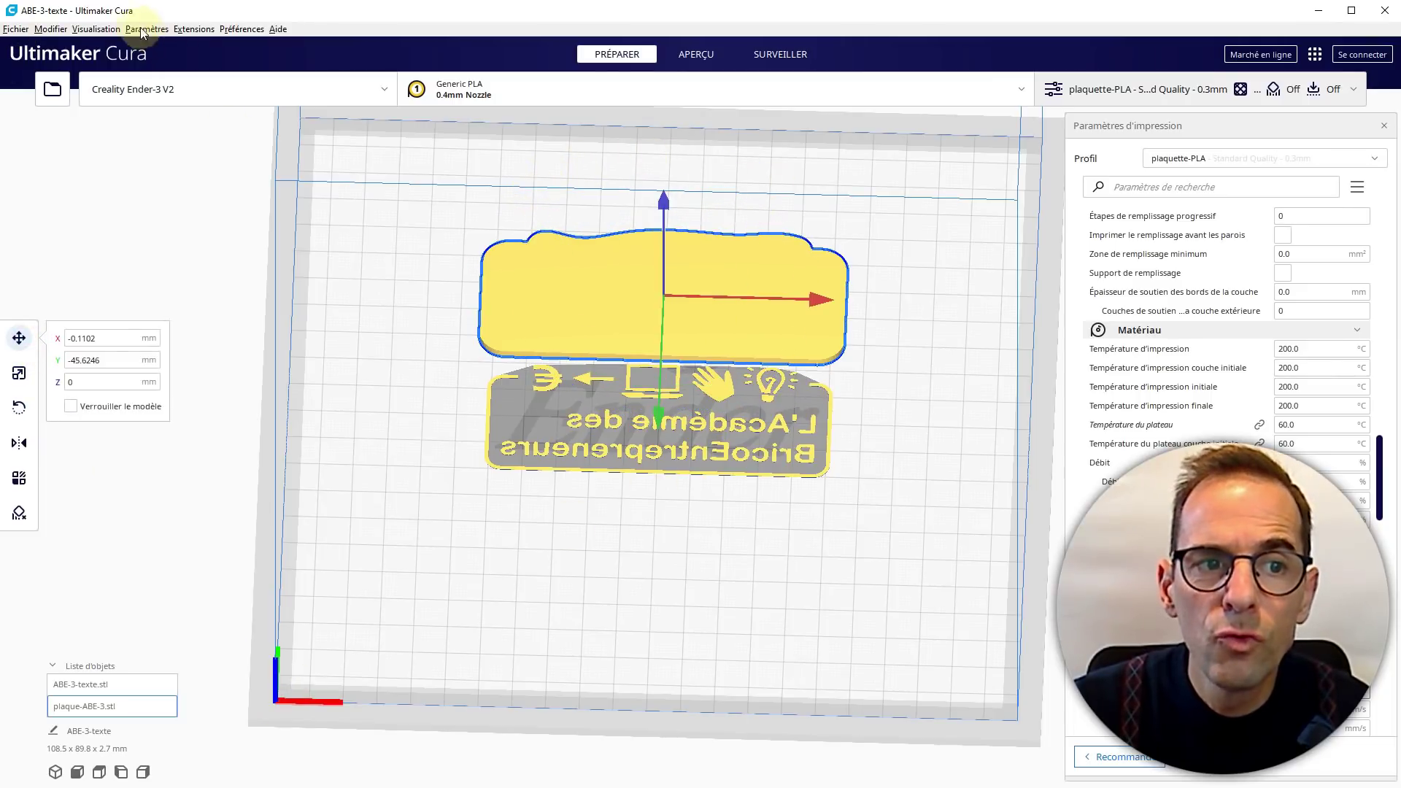
pyautogui.click(100, 29)
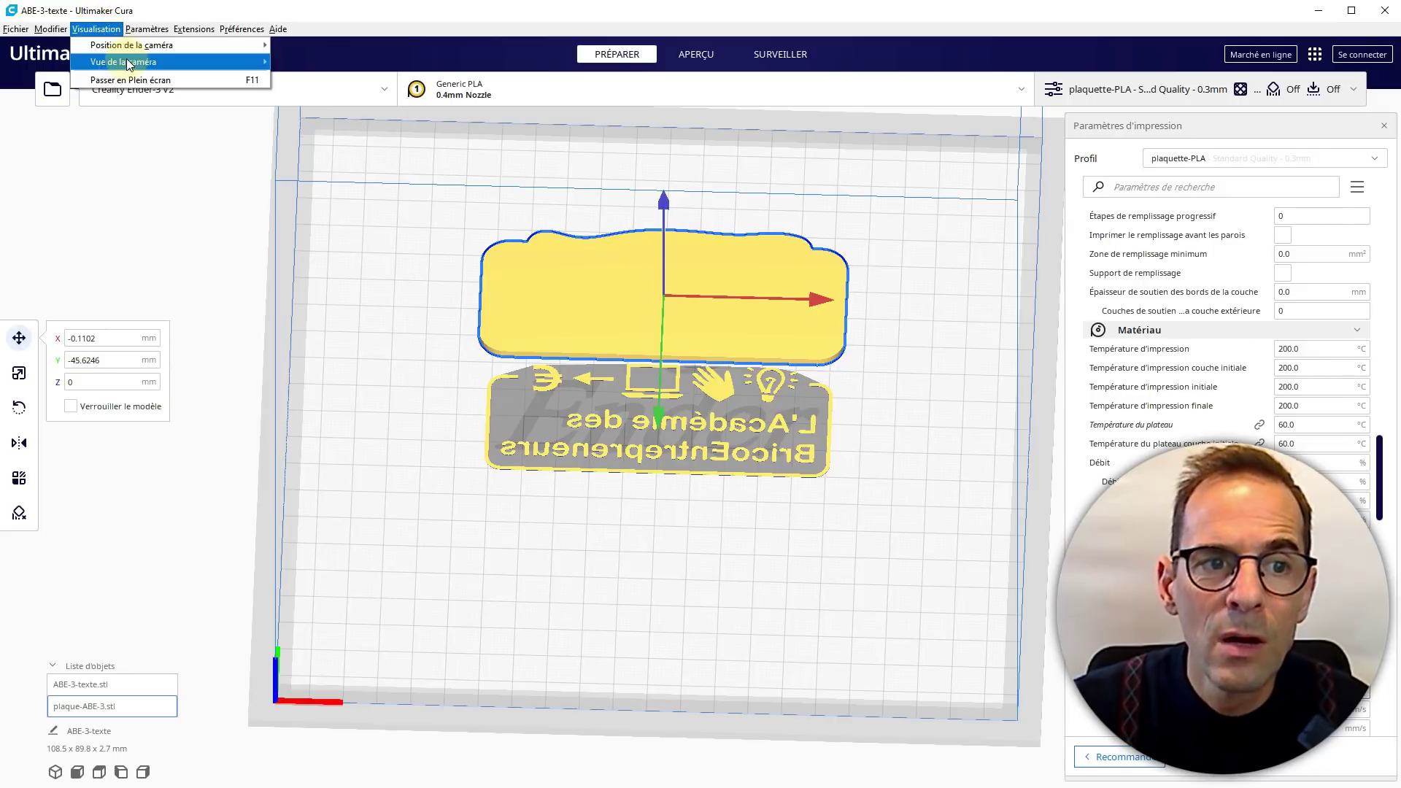
pyautogui.moveTo(194, 29)
pyautogui.moveTo(96, 29)
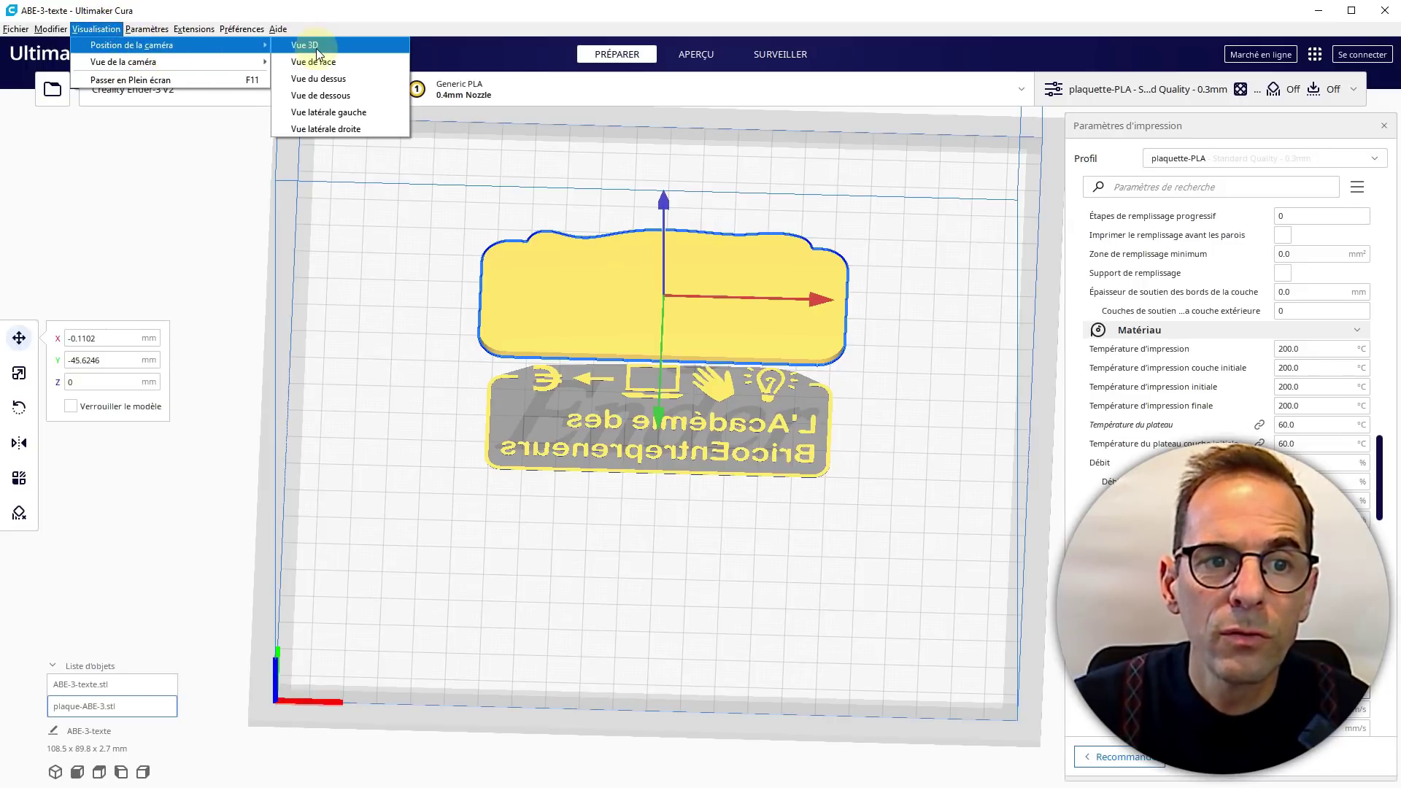
pyautogui.click(320, 95)
pyautogui.scroll(5, 697, 592)
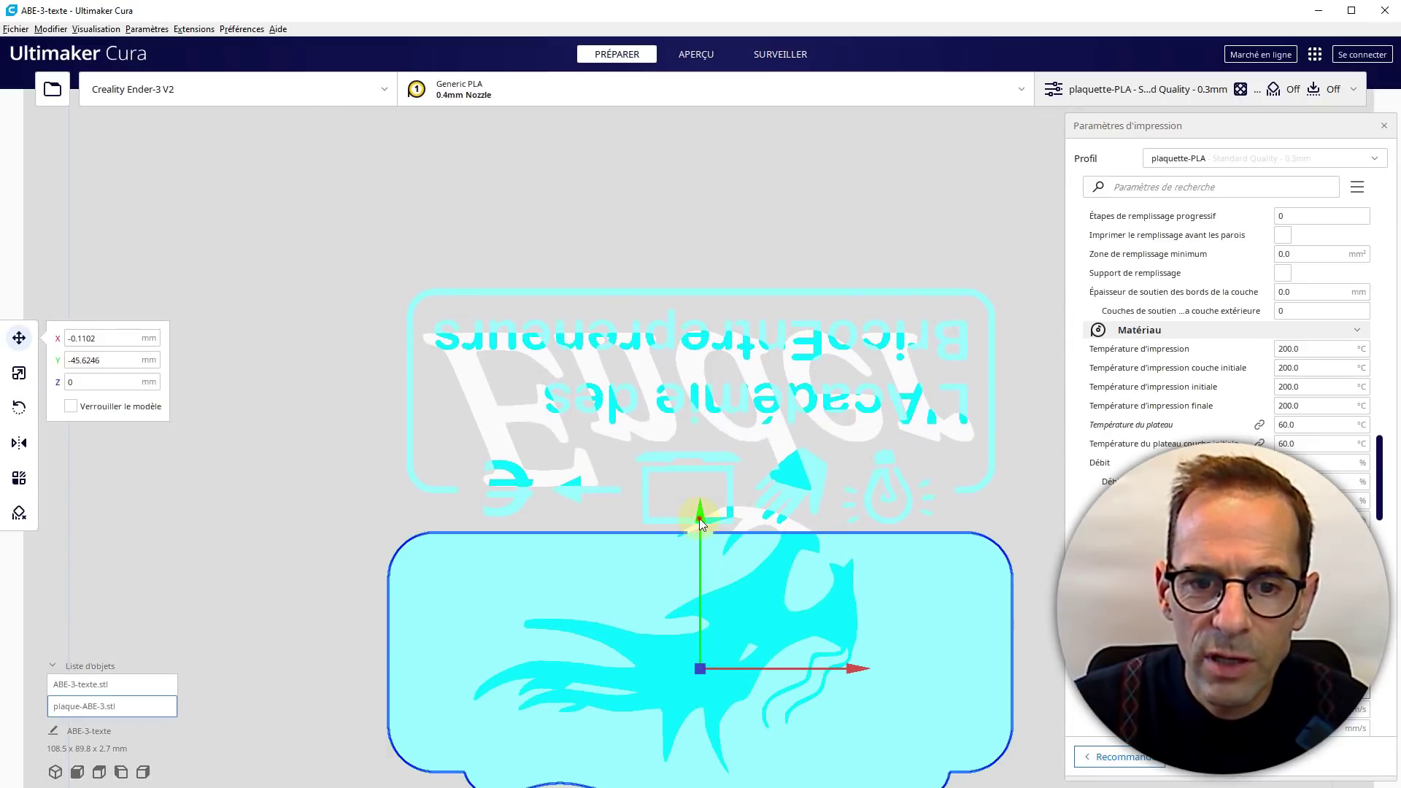
pyautogui.moveTo(699, 518); pyautogui.dragTo(710, 256)
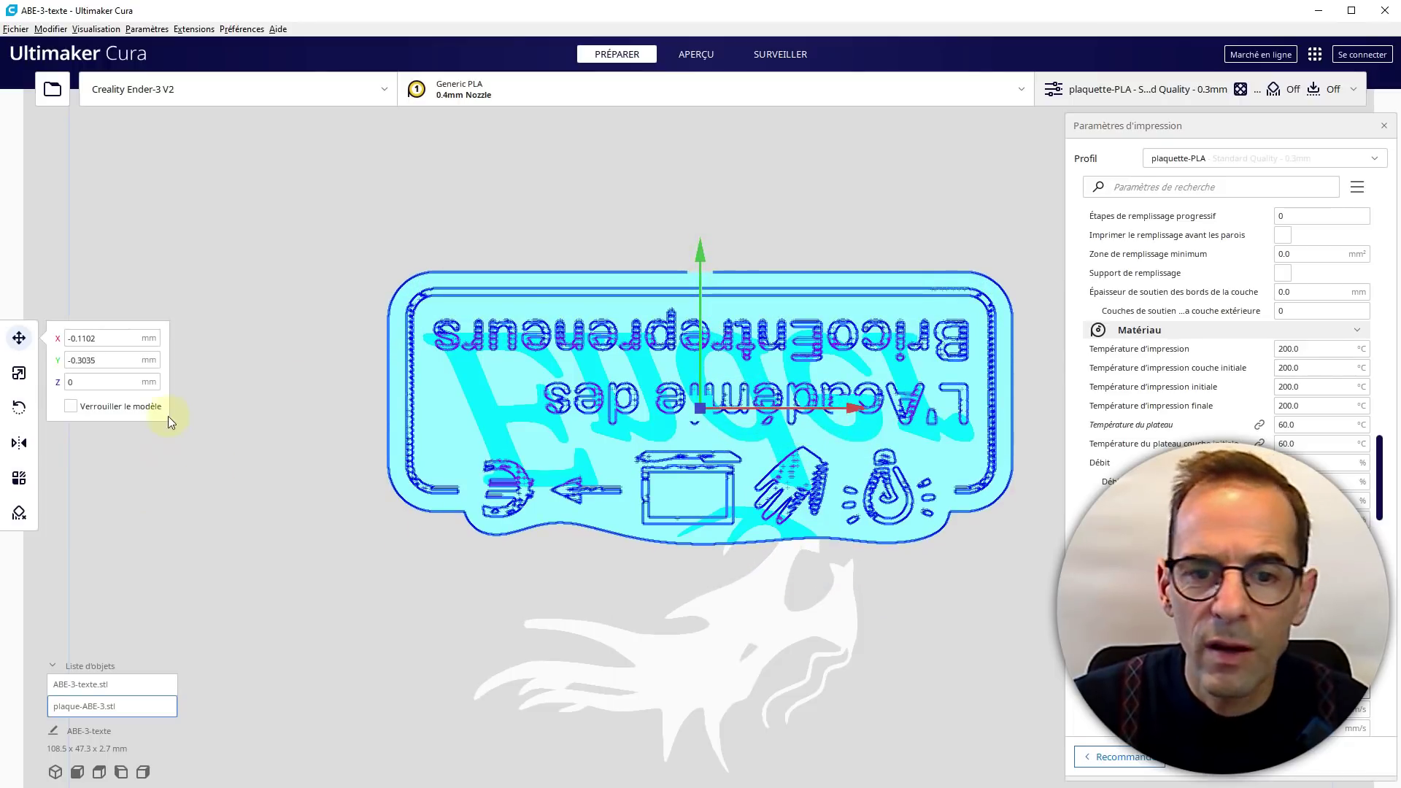
# Set the plaque's X and Y positions to 0 mm, and nudge it along Y to about -0.13 mm
pyautogui.click(83, 339)
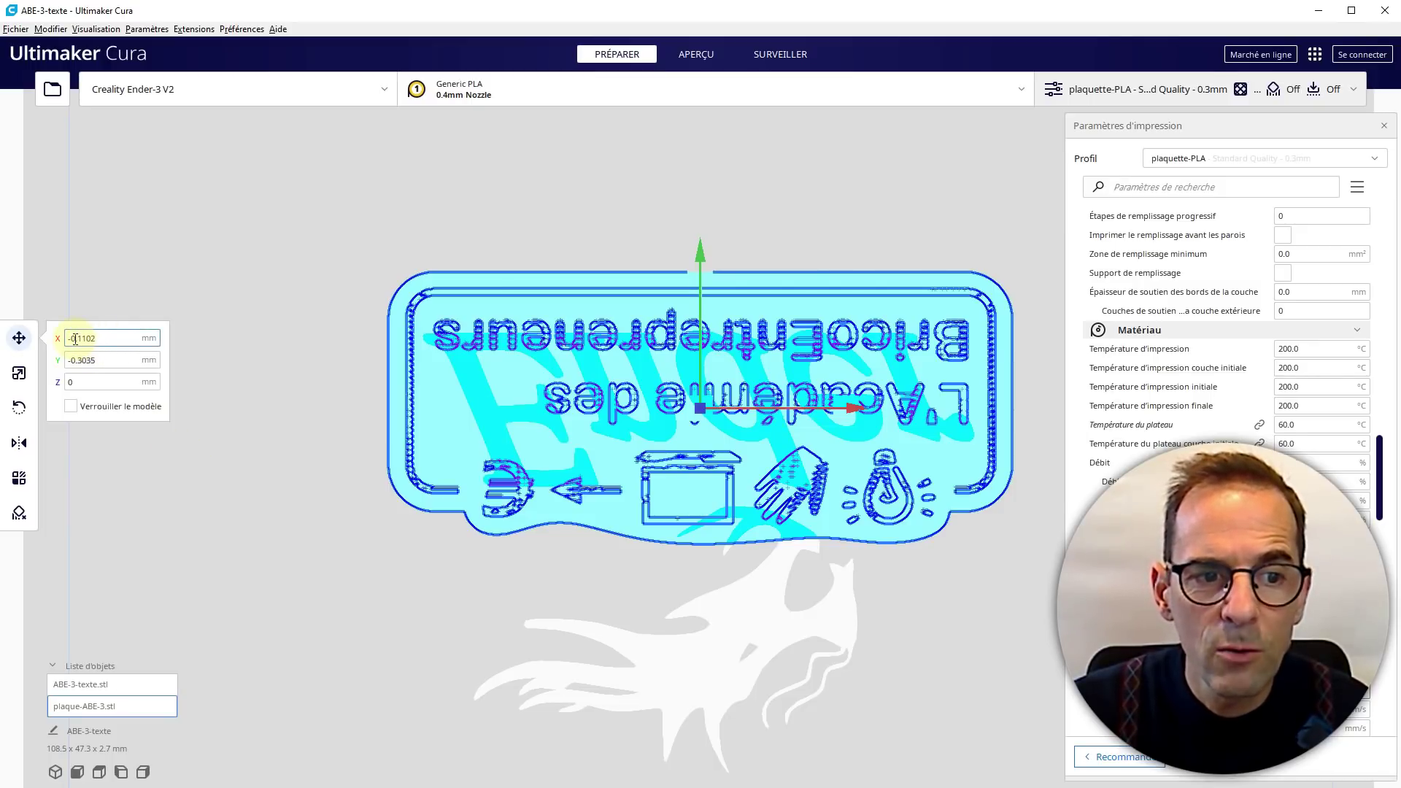
pyautogui.doubleClick(75, 339)
pyautogui.write('-0')
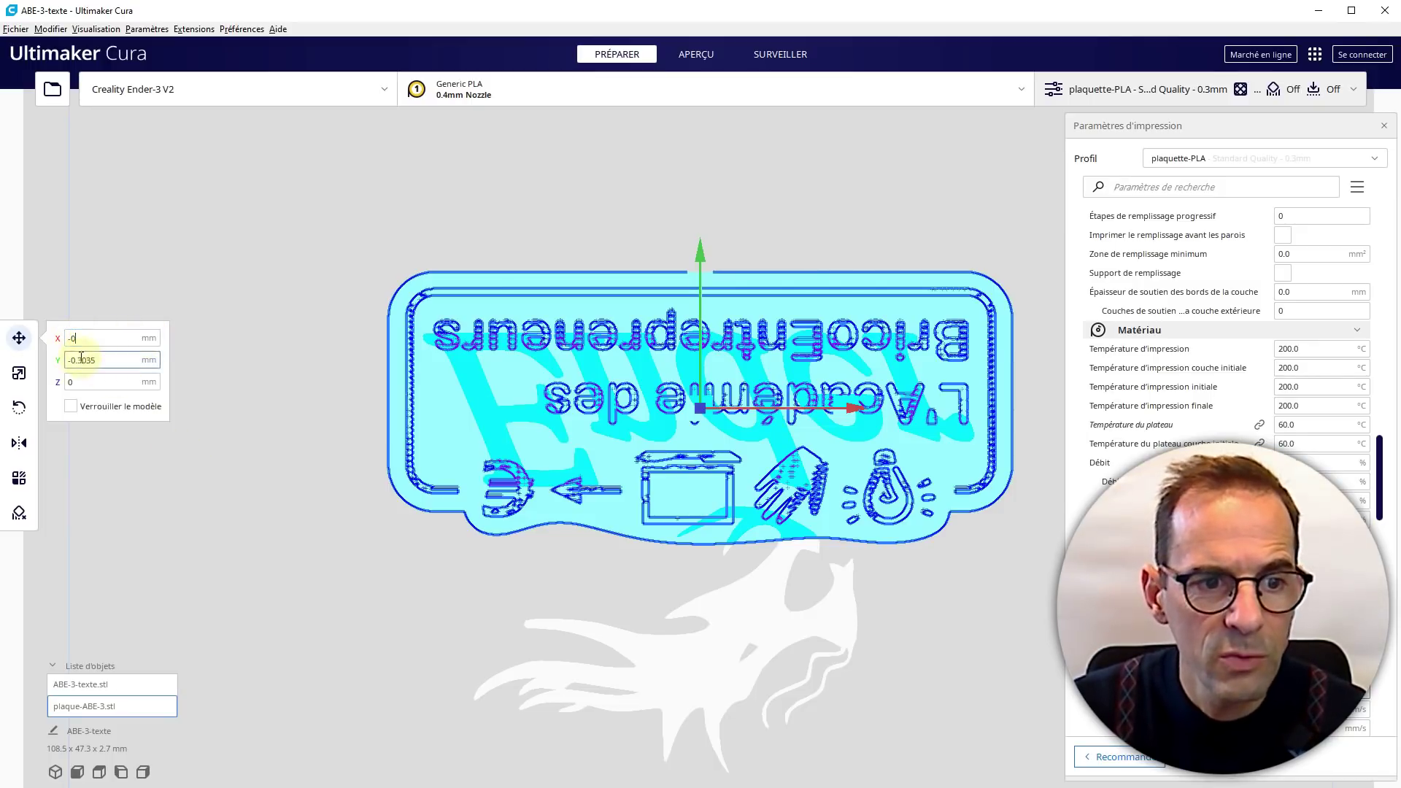
pyautogui.press('Return')
pyautogui.moveTo(96, 360); pyautogui.dragTo(81, 363)
pyautogui.press('BackSpace')
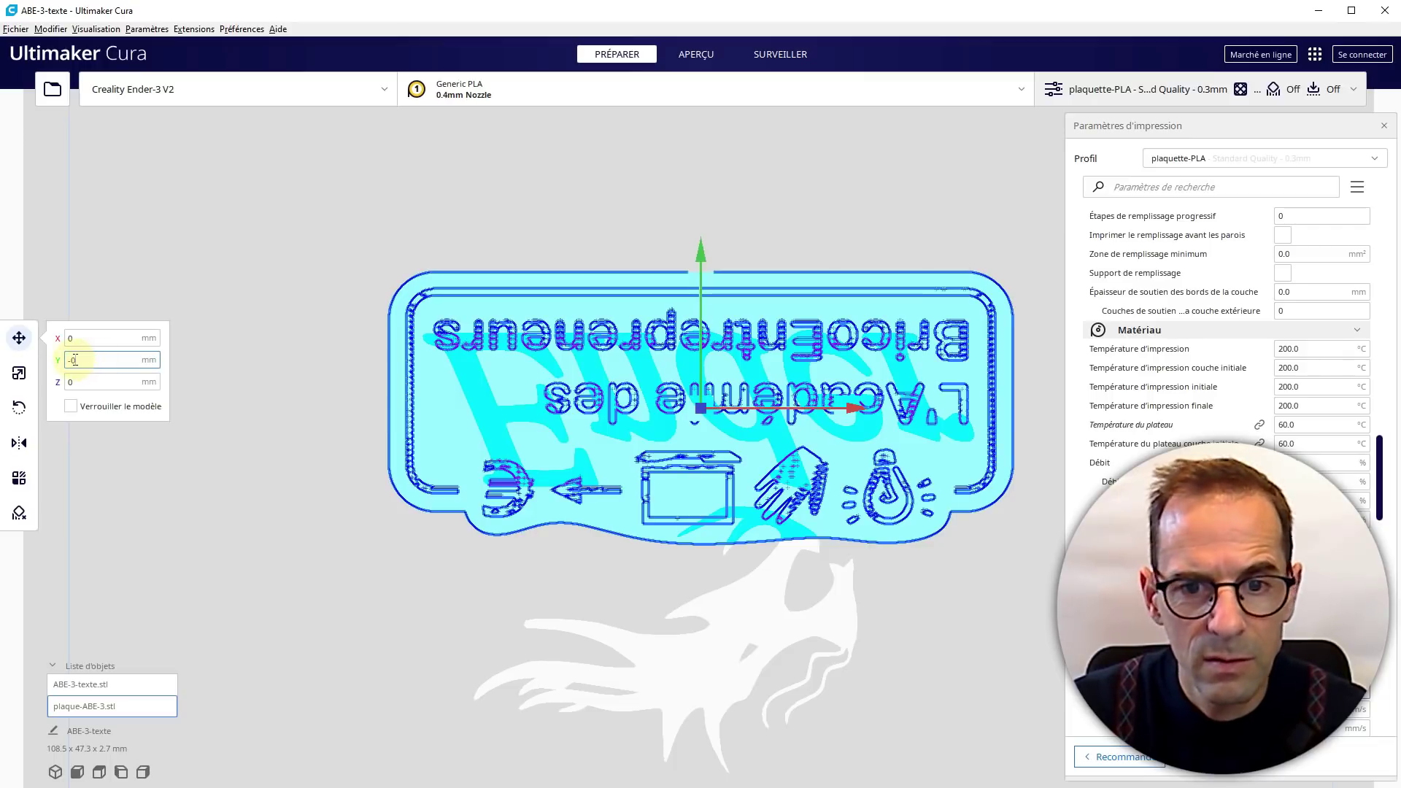
pyautogui.press('Return')
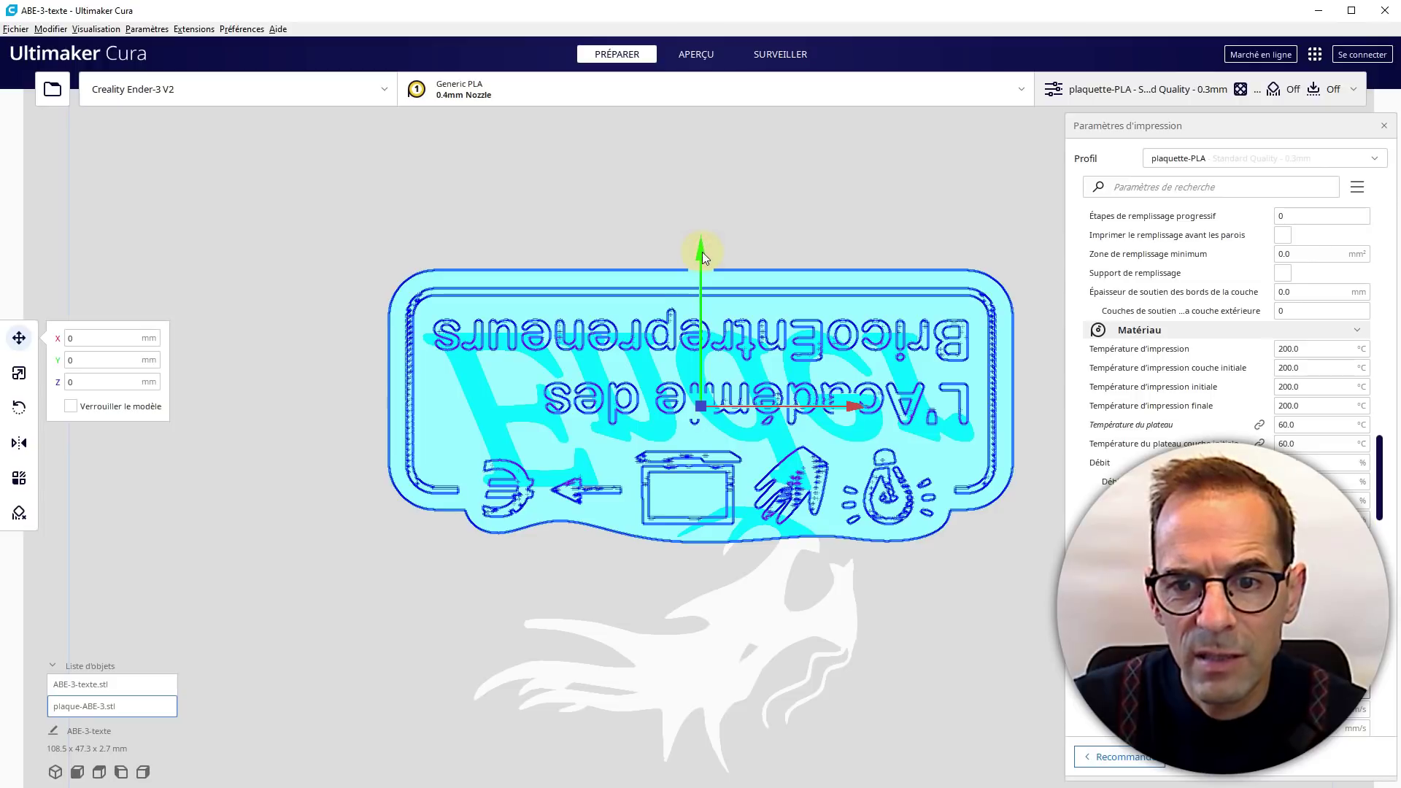
pyautogui.moveTo(702, 252); pyautogui.dragTo(702, 253)
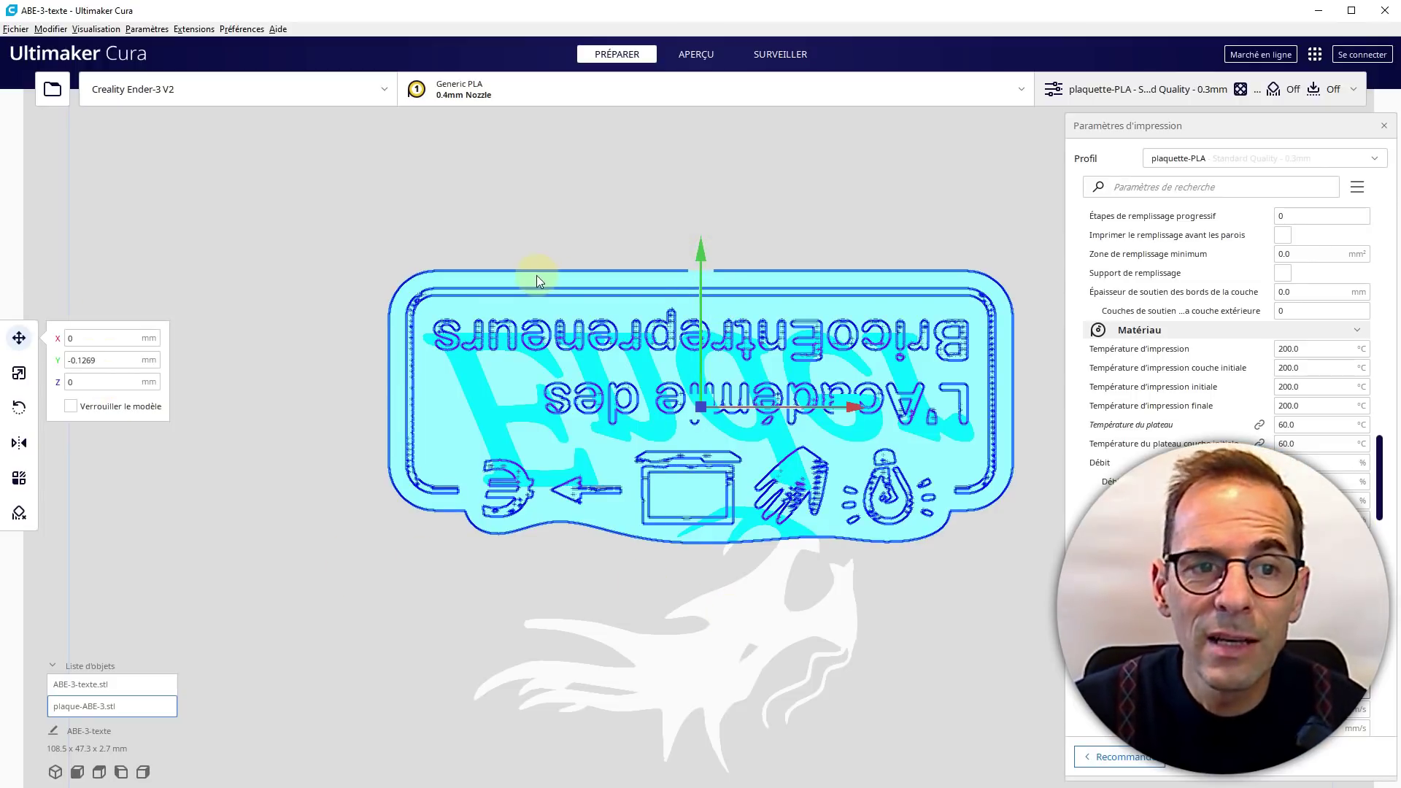
# Delete the plaque model from the build plate, keeping only the mirrored text model
pyautogui.click(99, 29)
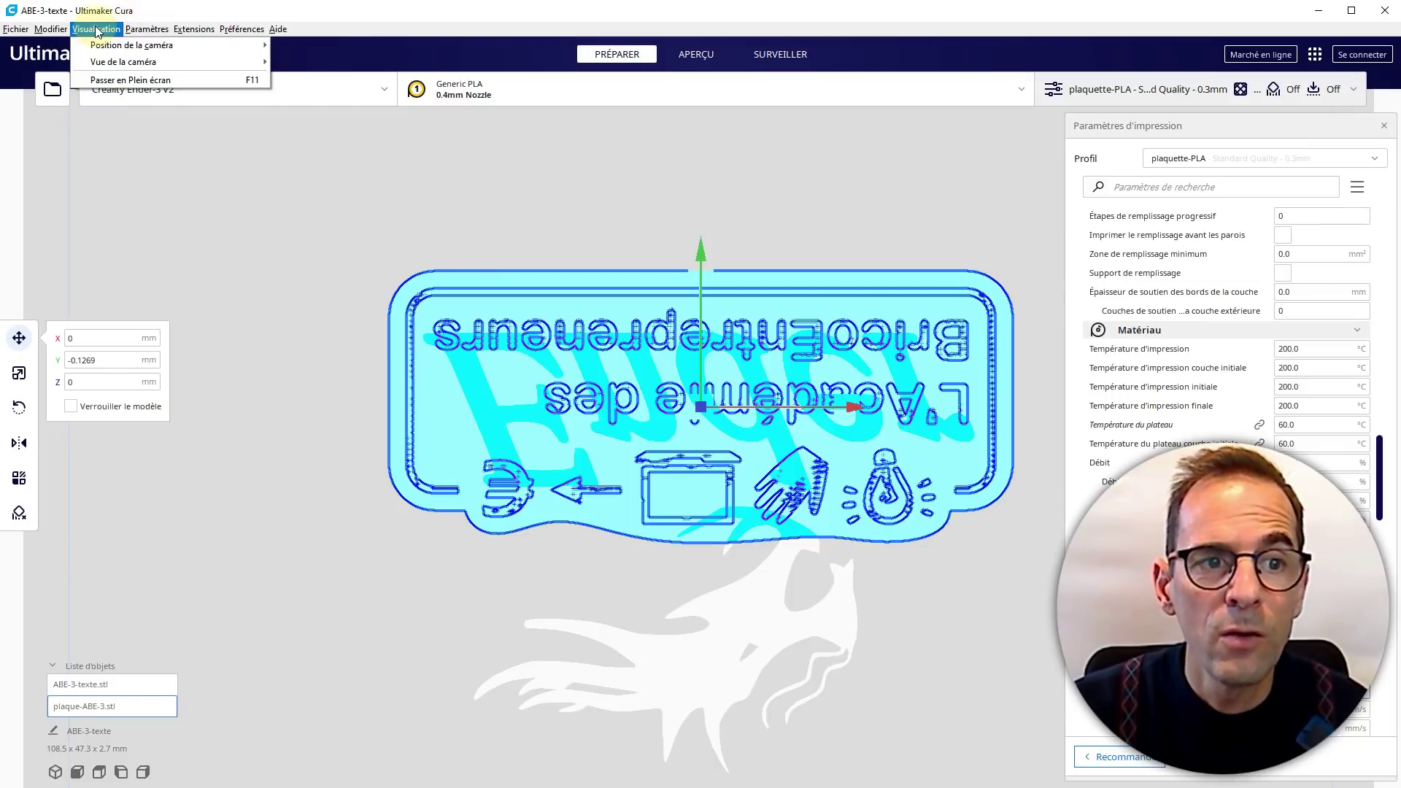
pyautogui.moveTo(111, 51)
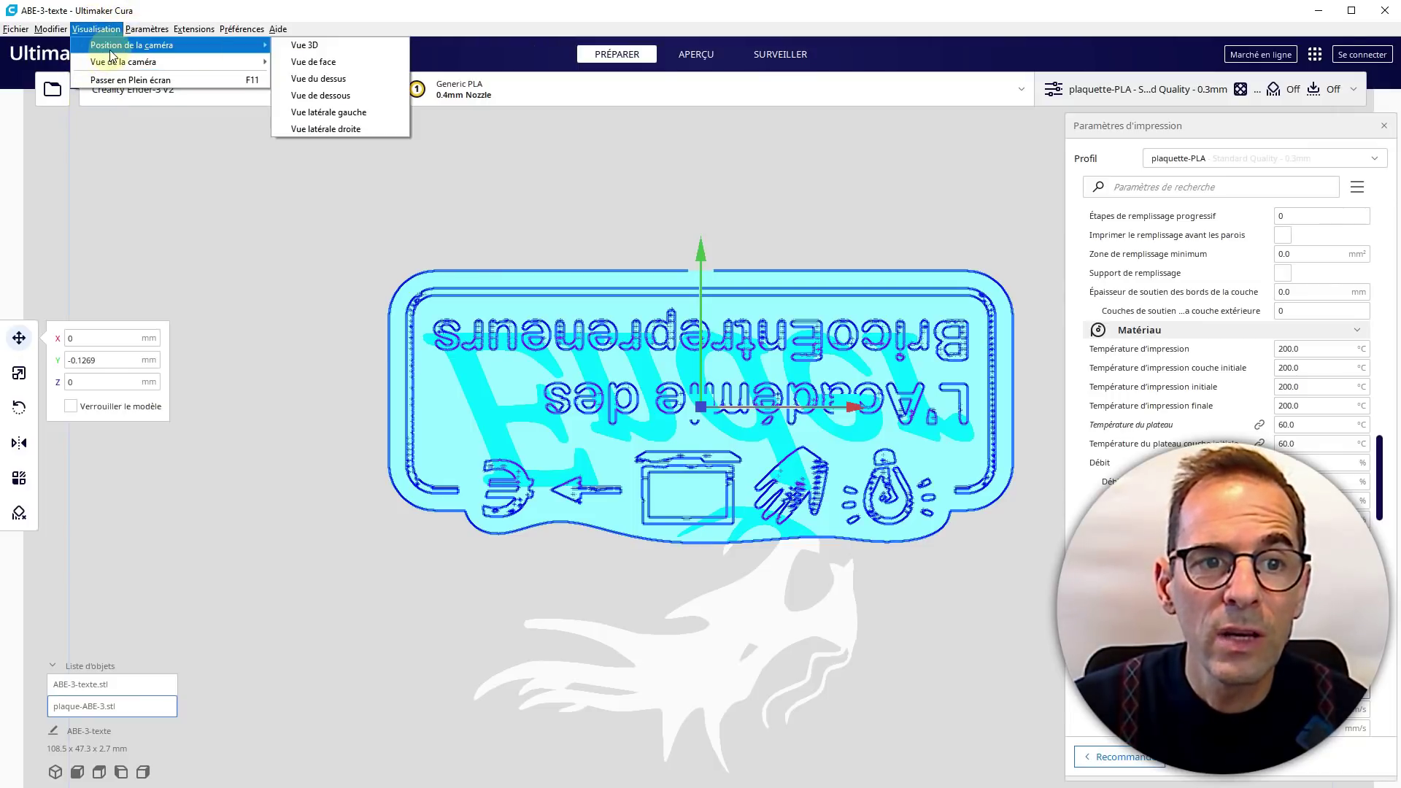
pyautogui.click(340, 46)
pyautogui.scroll(4, 809, 667)
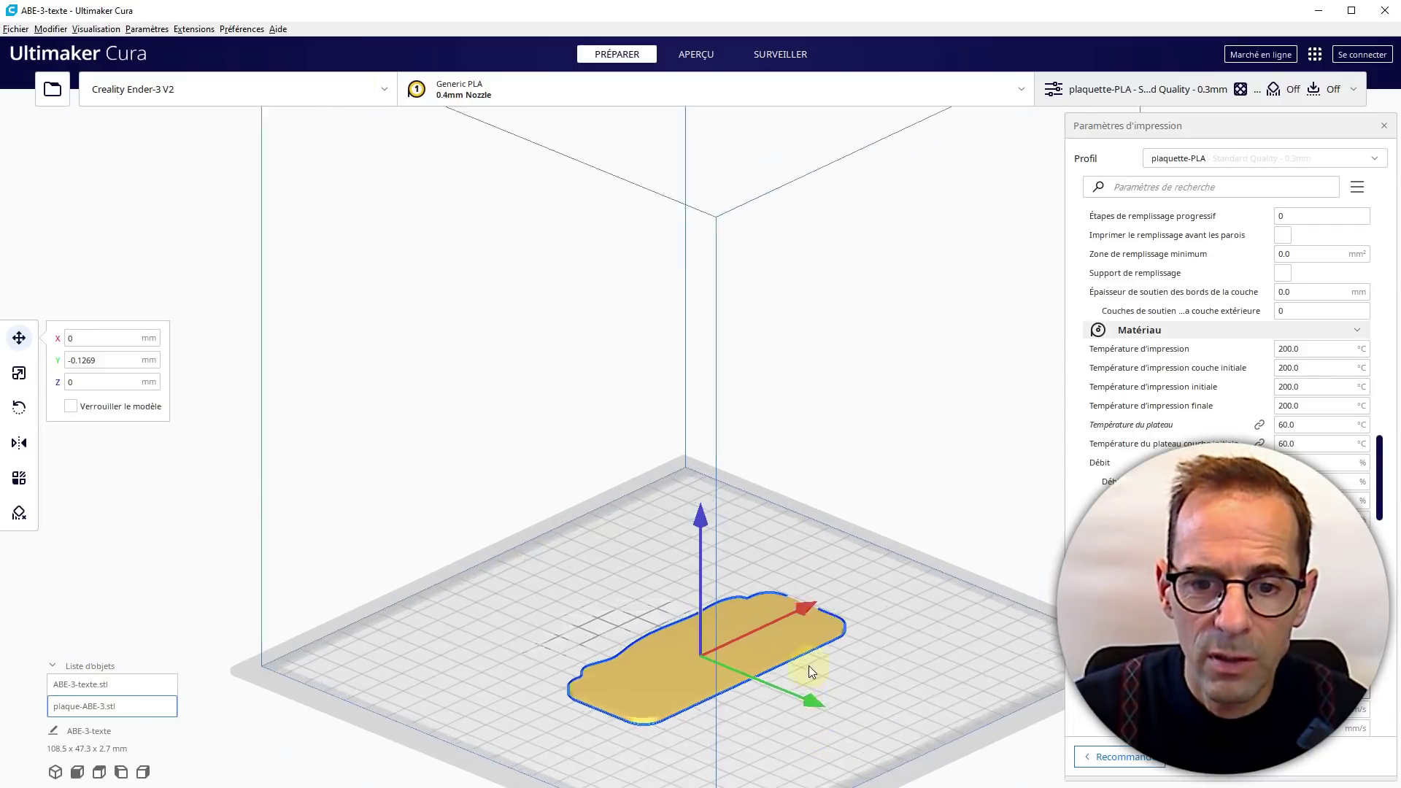
pyautogui.moveTo(689, 391); pyautogui.dragTo(626, 212, button='middle')
pyautogui.moveTo(626, 212); pyautogui.dragTo(811, 505, button='right')
pyautogui.scroll(3, 812, 504)
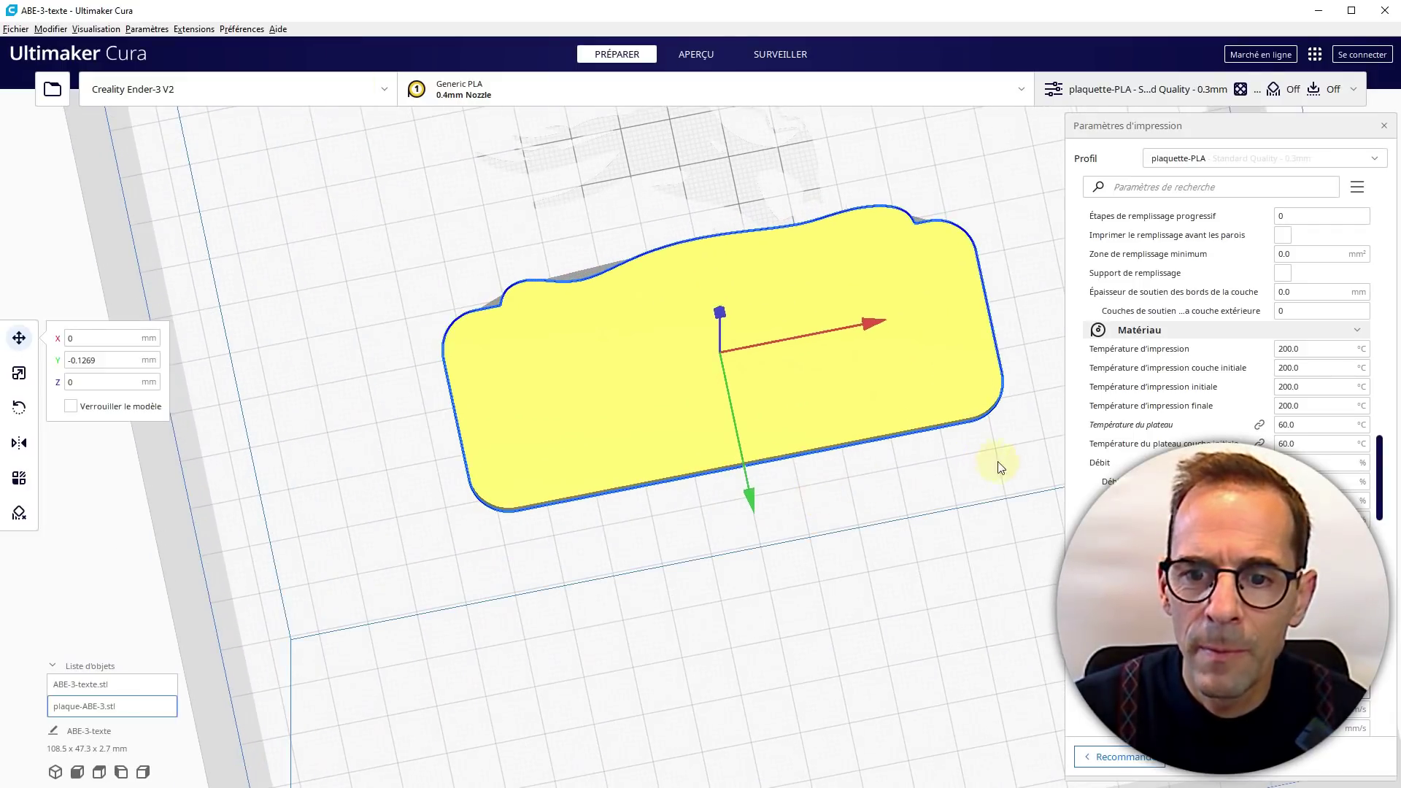
pyautogui.click(1020, 461)
pyautogui.moveTo(954, 458); pyautogui.dragTo(922, 460, button='right')
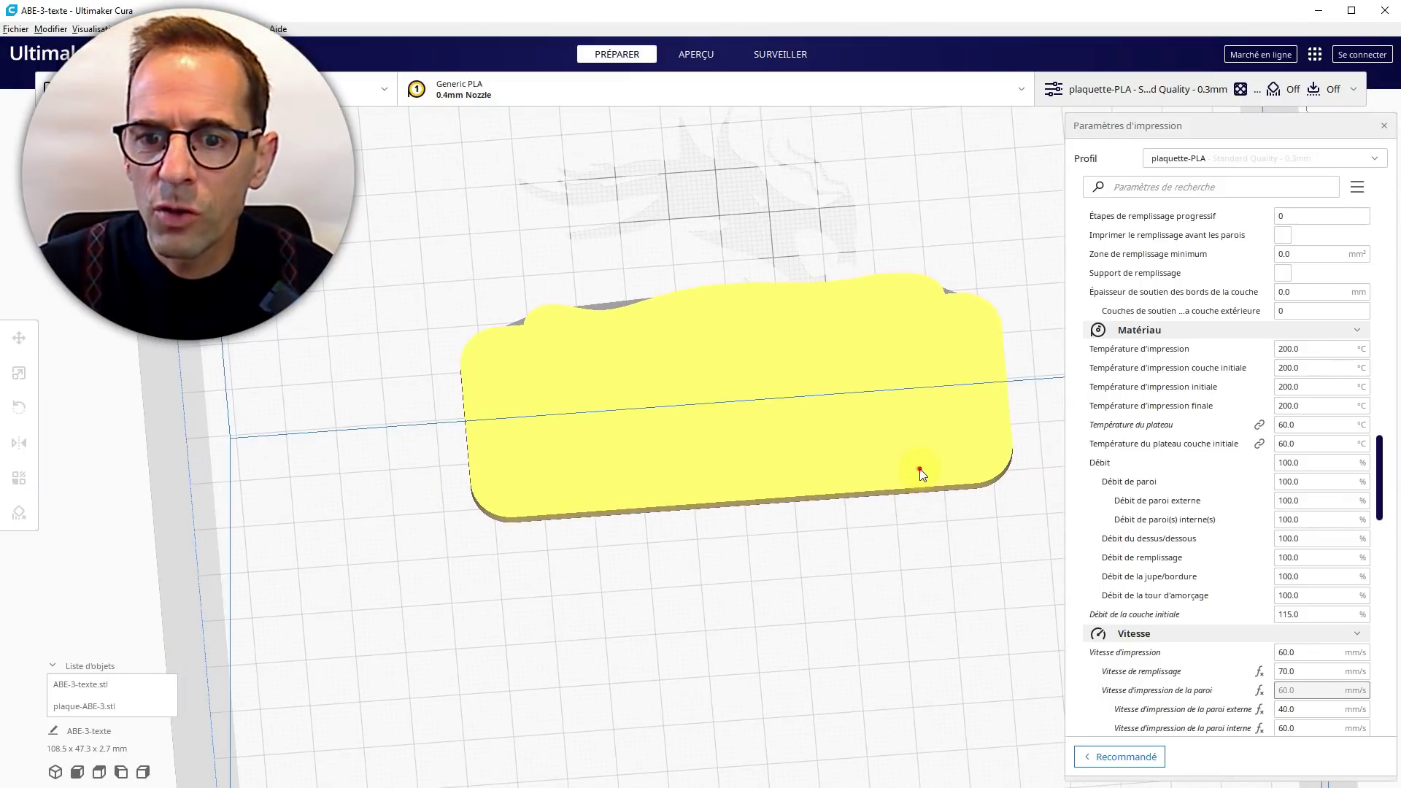
pyautogui.click(919, 469)
pyautogui.press('Delete')
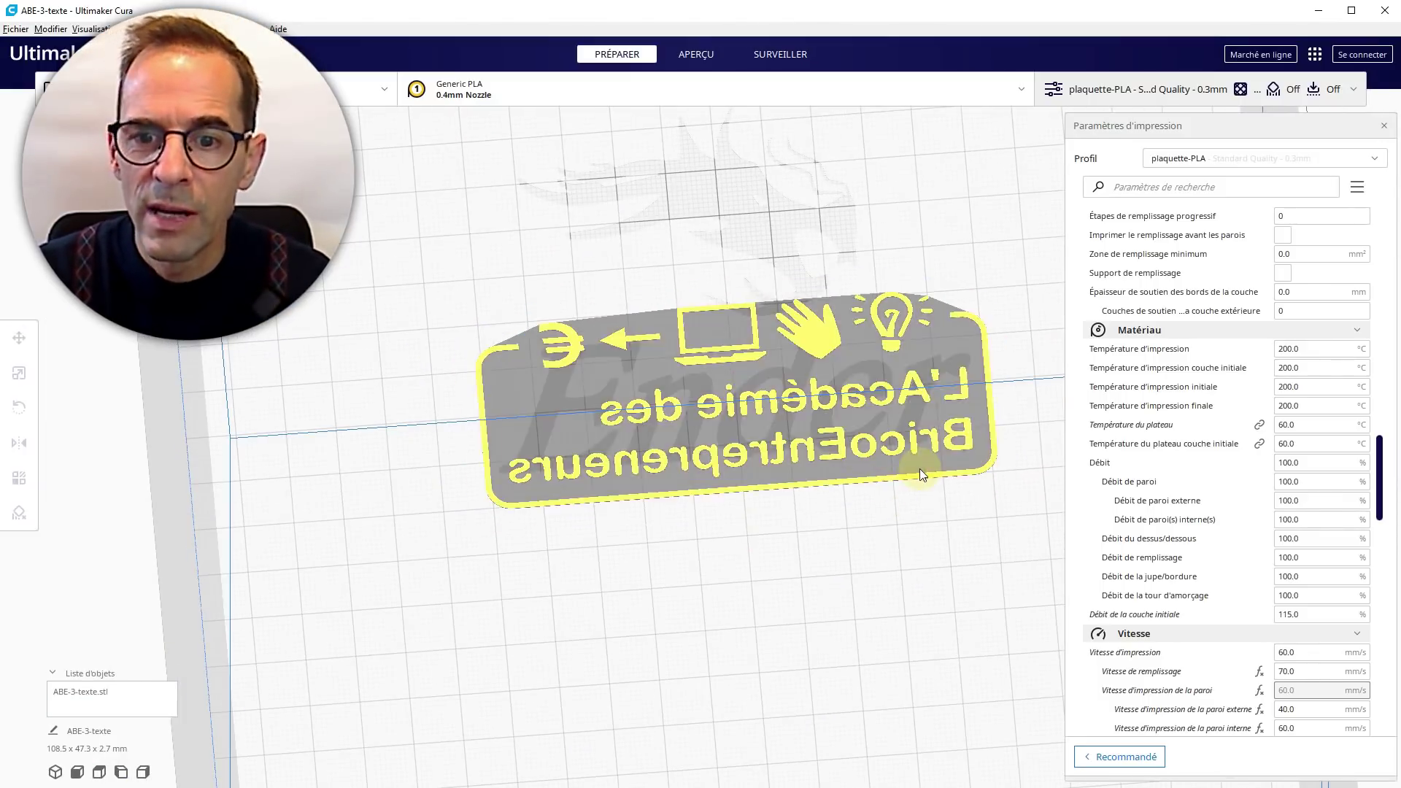
# Apply the texte-noir print profile for the text and review its speed, travel, cooling and quality settings
pyautogui.click(1381, 159)
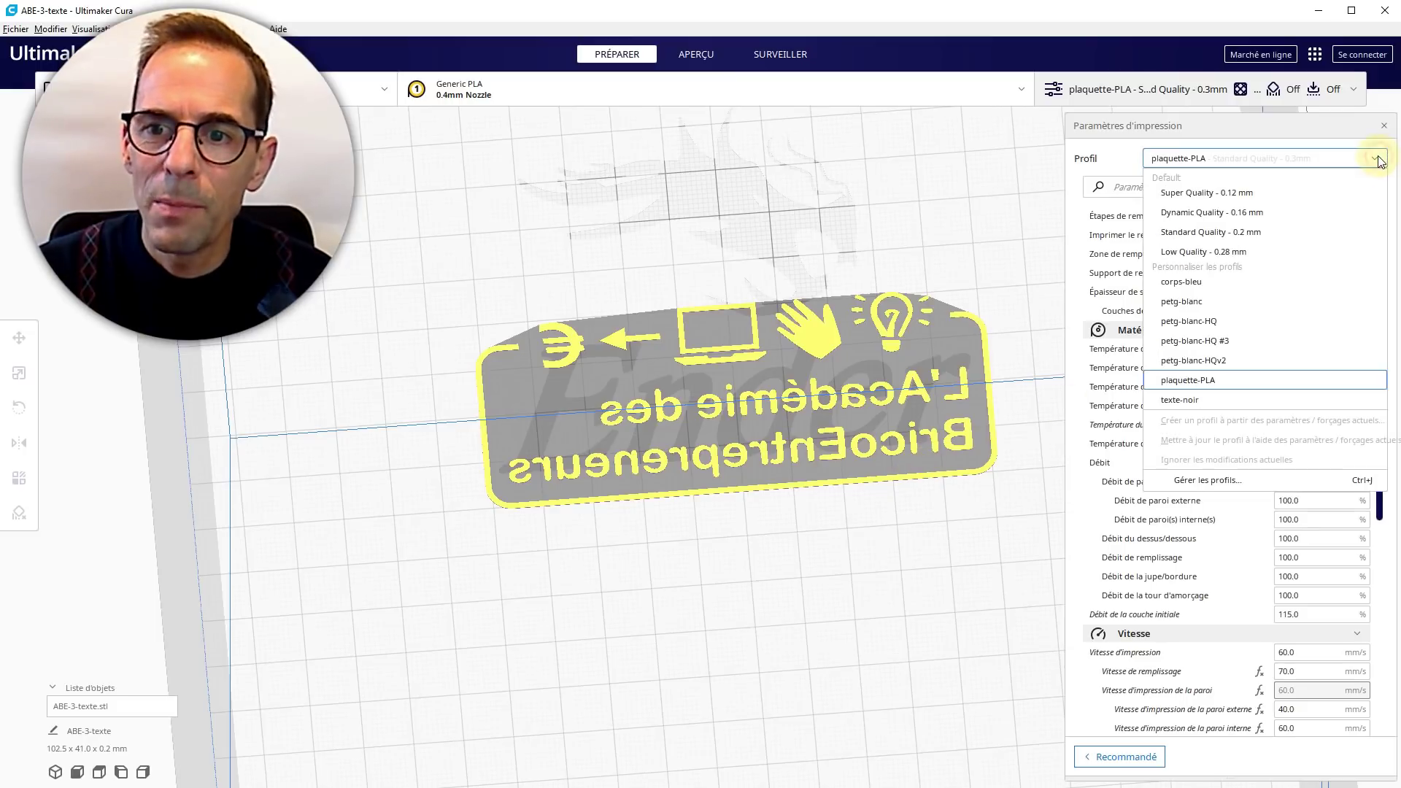
pyautogui.click(1182, 406)
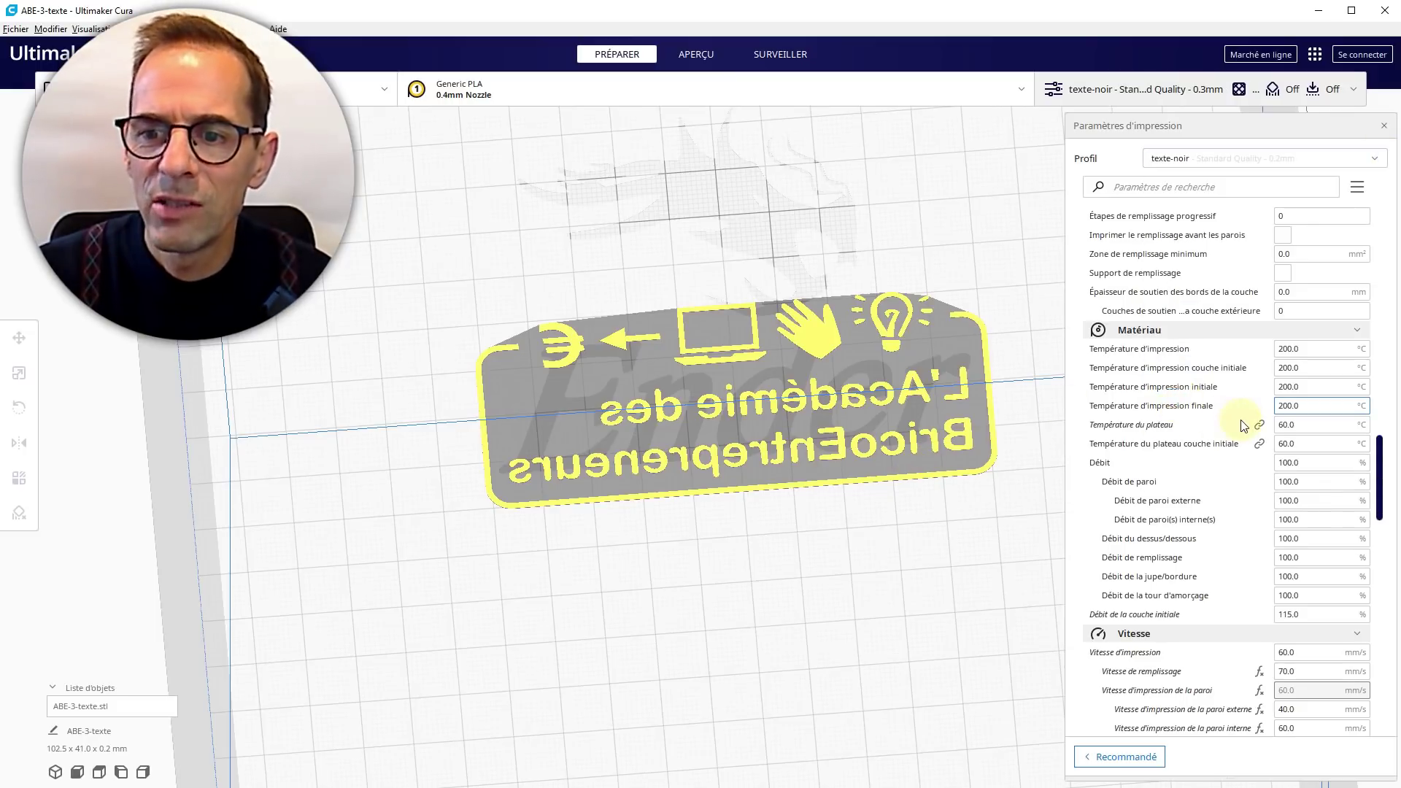
pyautogui.scroll(-1, 1231, 434)
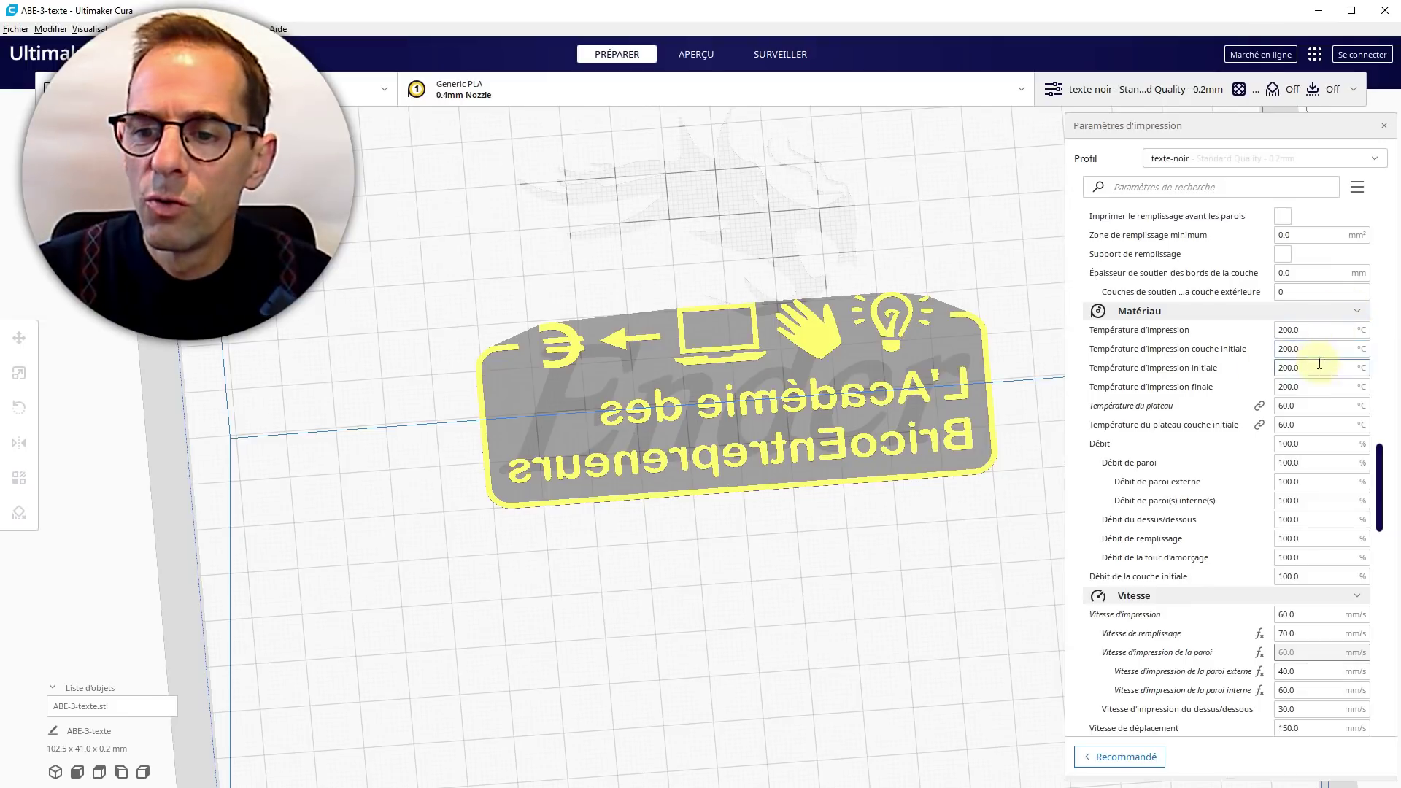
pyautogui.scroll(-5, 1310, 420)
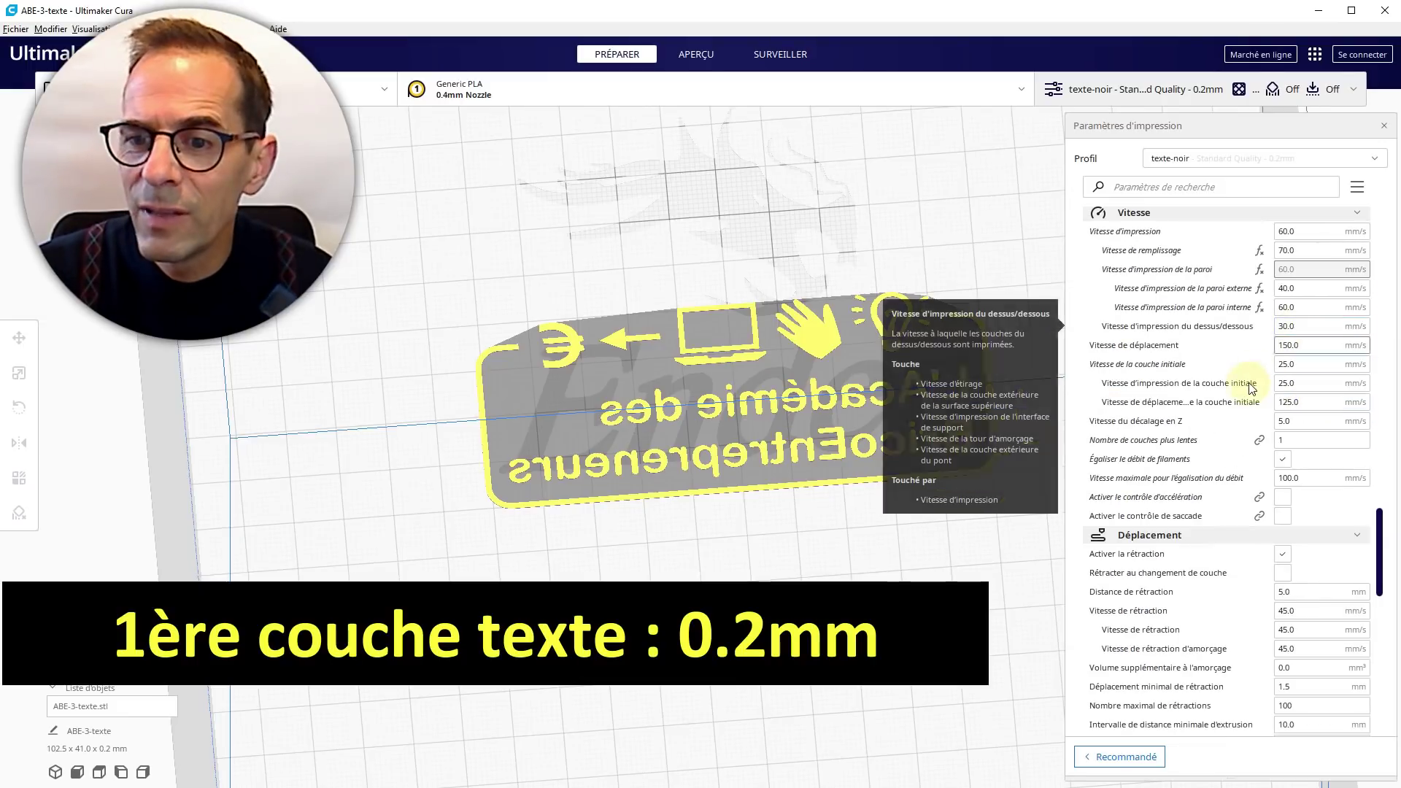
pyautogui.moveTo(1247, 390)
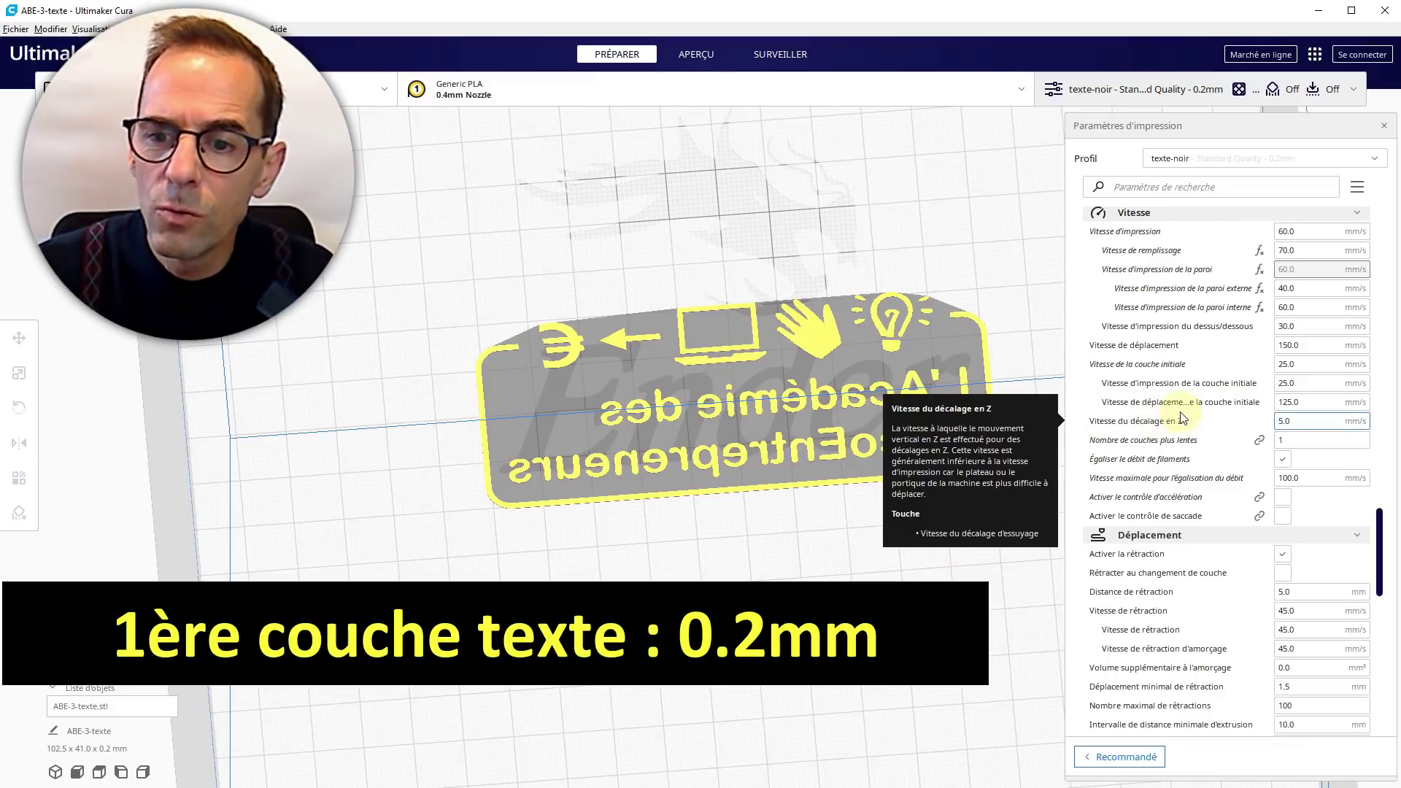
pyautogui.scroll(-3, 1216, 483)
pyautogui.scroll(-4, 1219, 467)
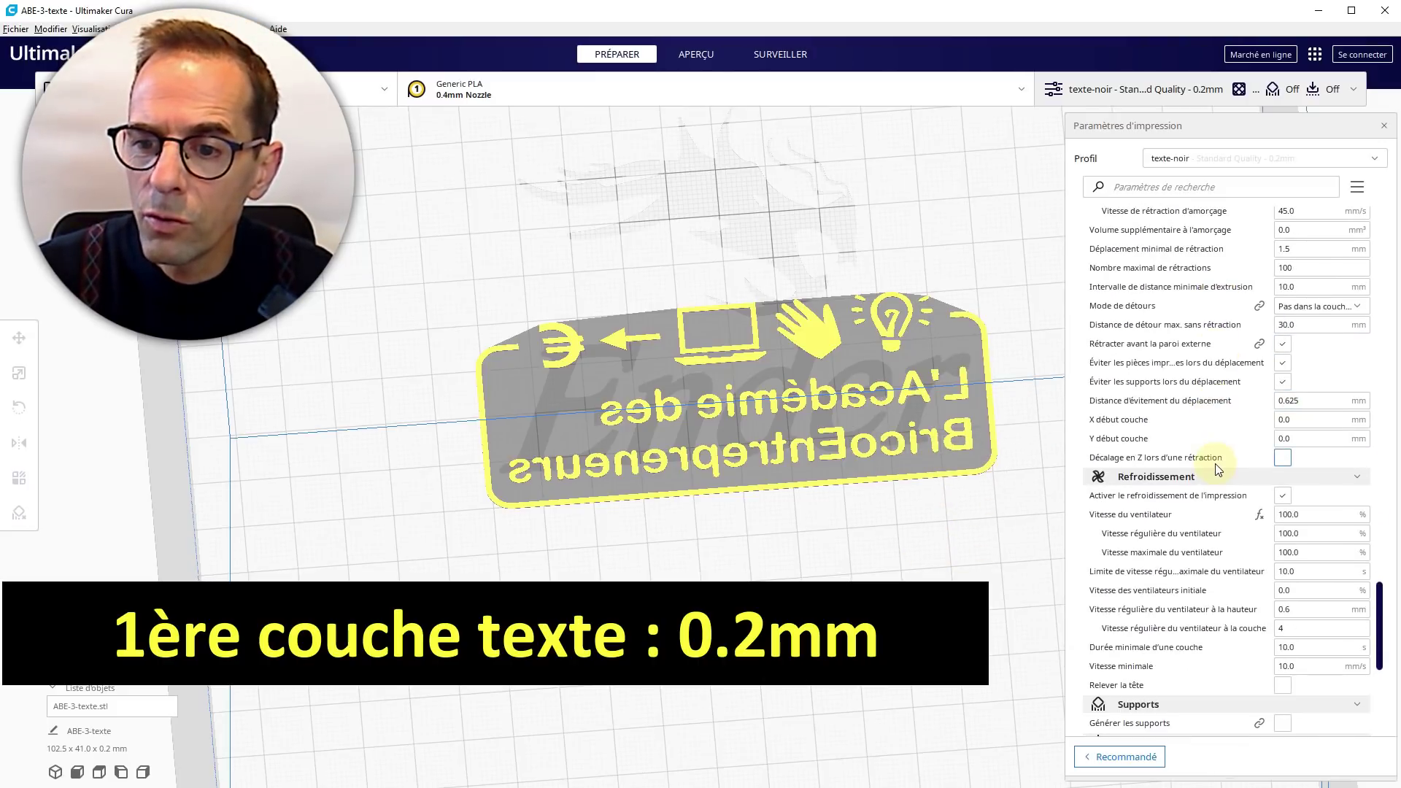
pyautogui.scroll(10, 1229, 462)
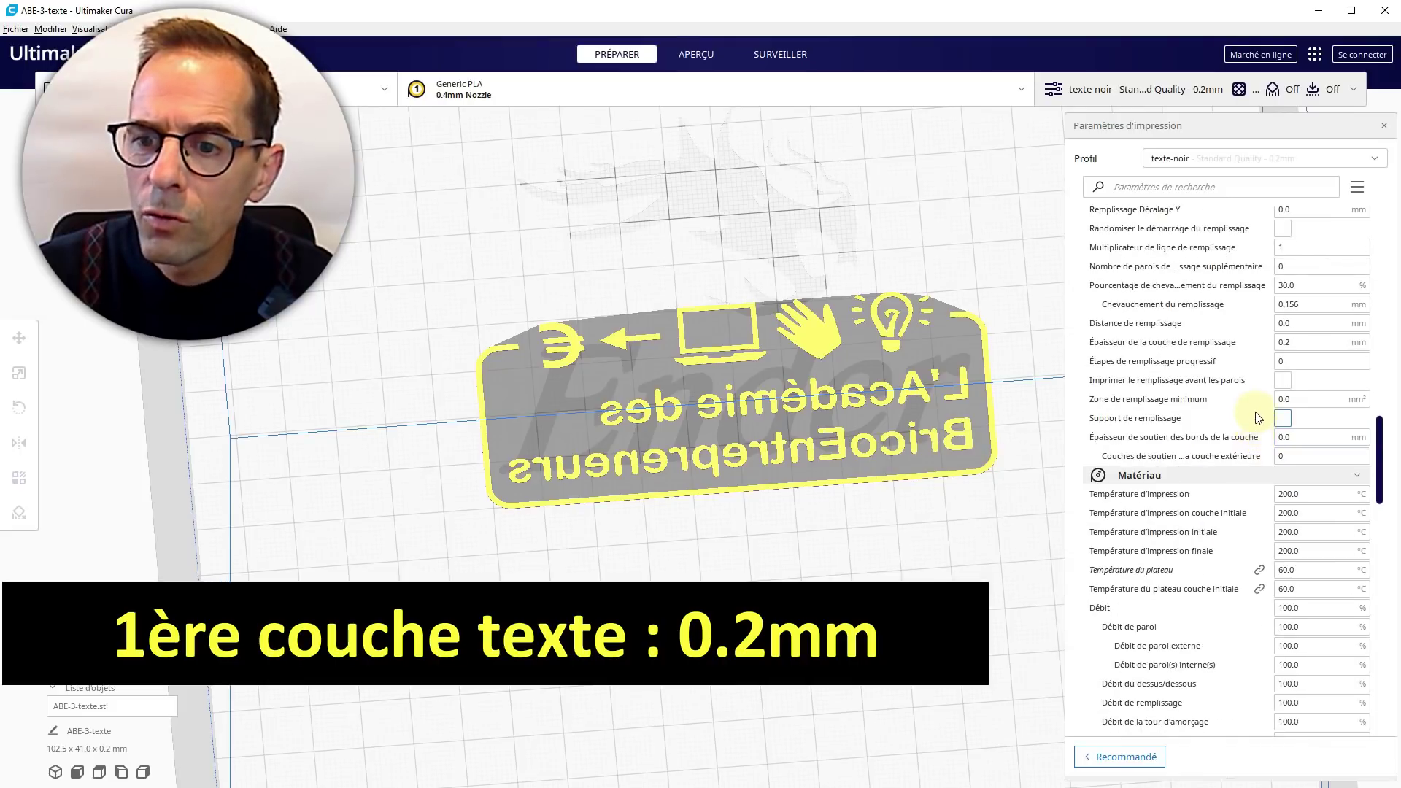
pyautogui.scroll(10, 1262, 418)
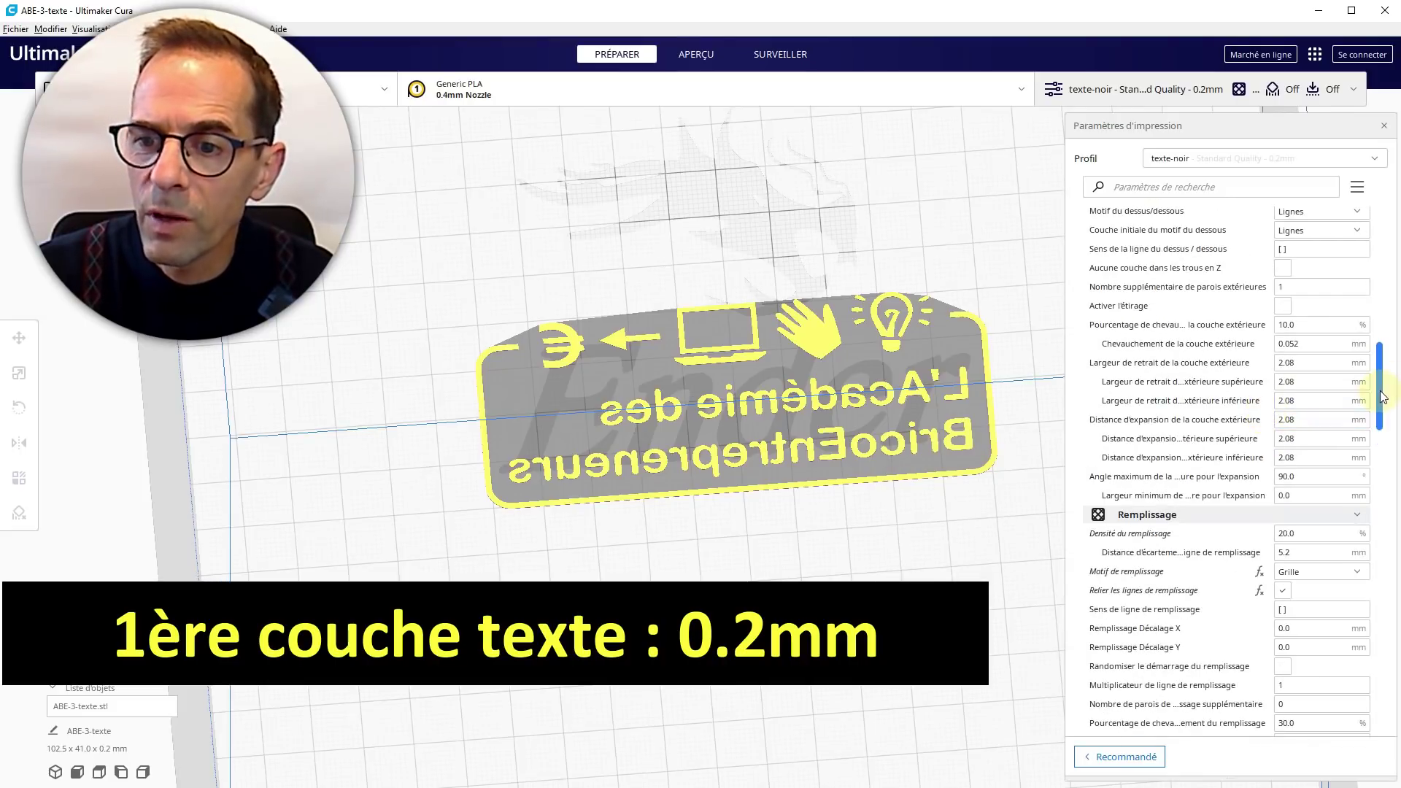
pyautogui.moveTo(1383, 398); pyautogui.dragTo(1389, 249)
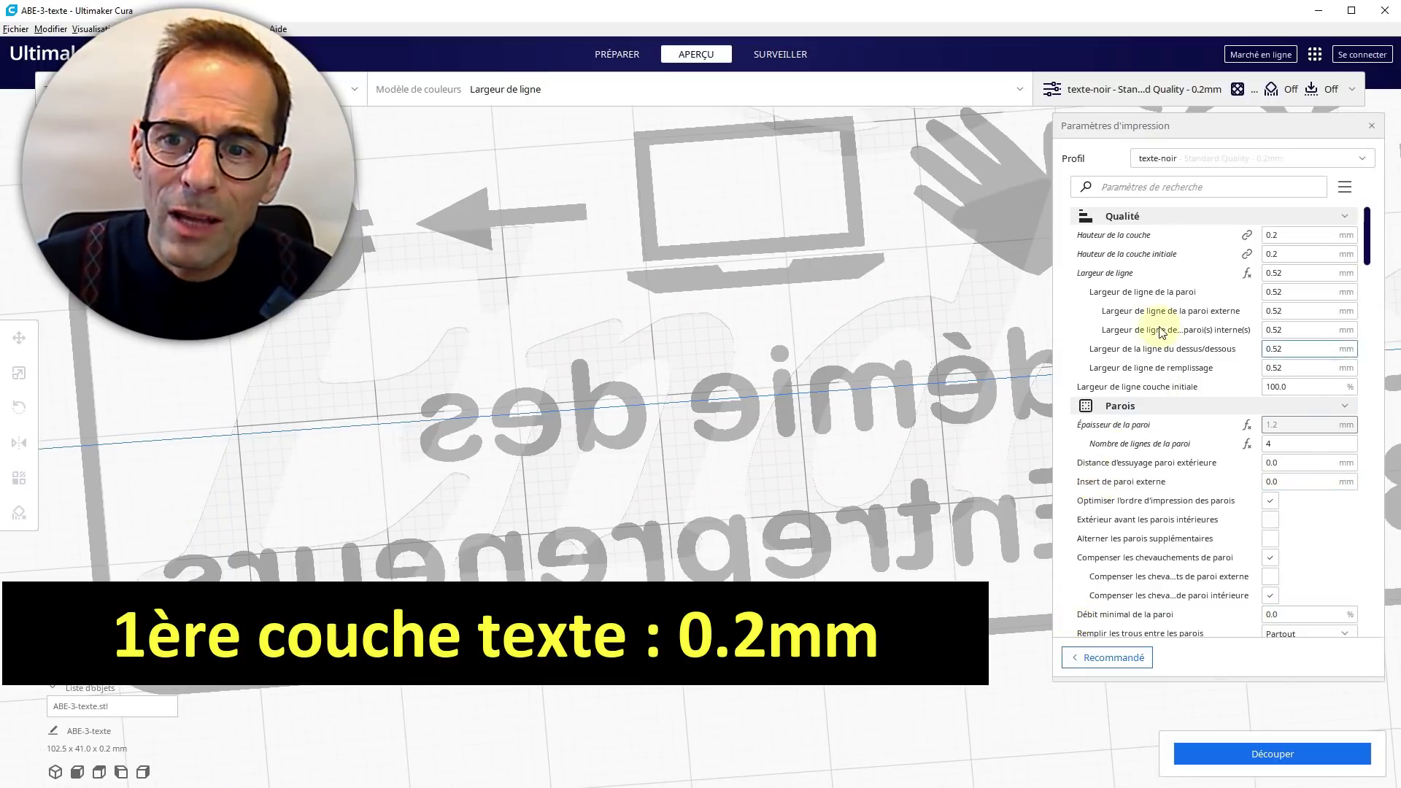
pyautogui.moveTo(1289, 277)
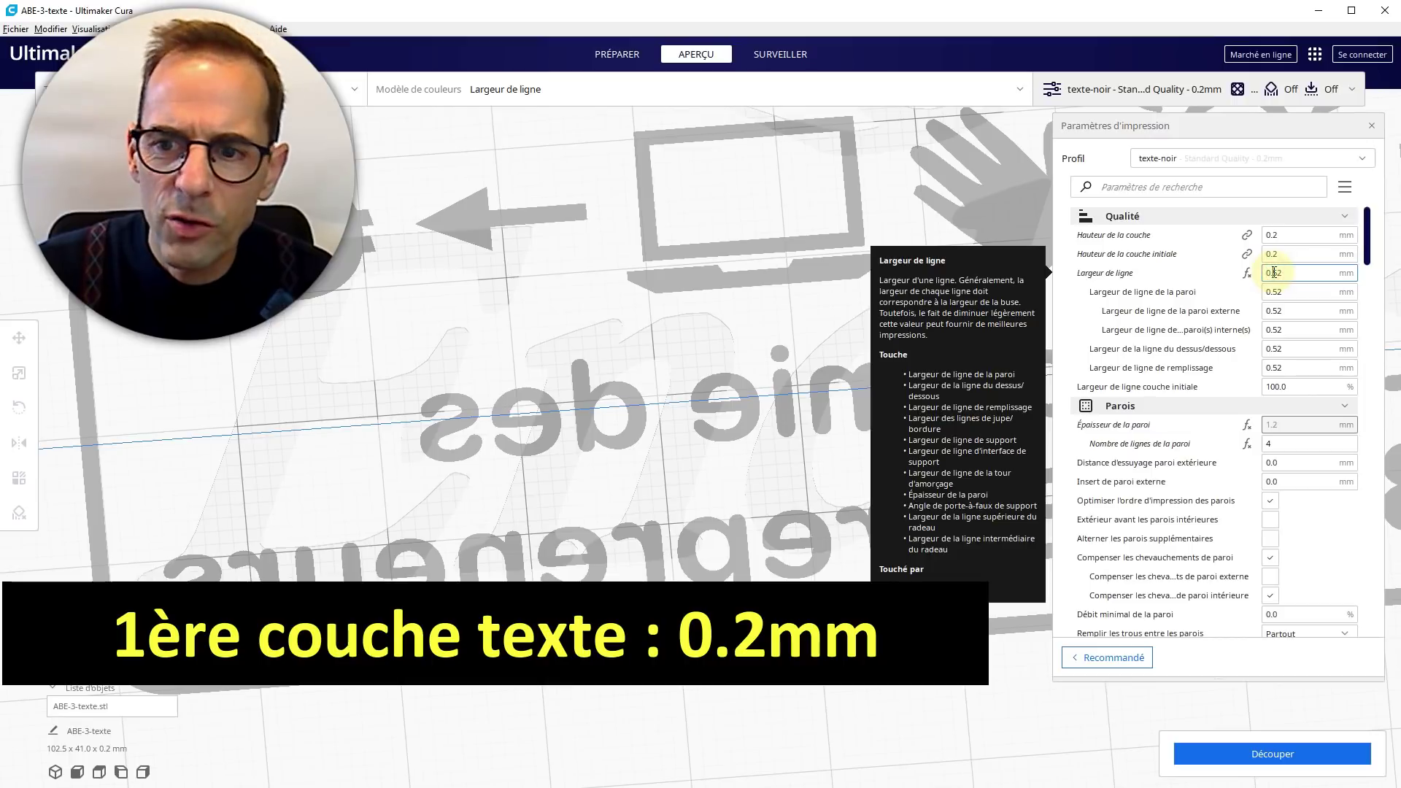
# Slice the text model with the profile's line width and again with 0.4 mm, and examine the letters' toolpaths up close
pyautogui.click(1266, 752)
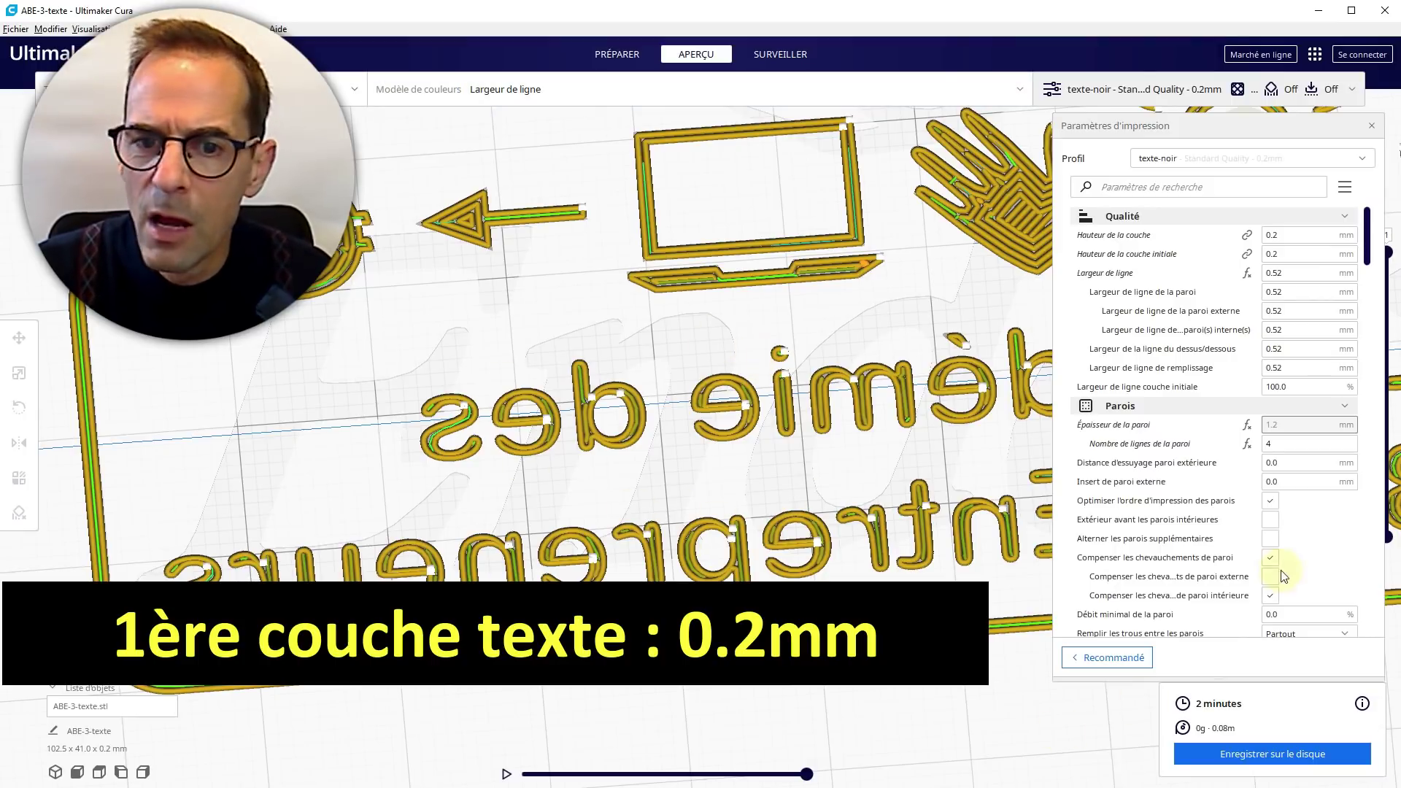
pyautogui.click(1273, 273)
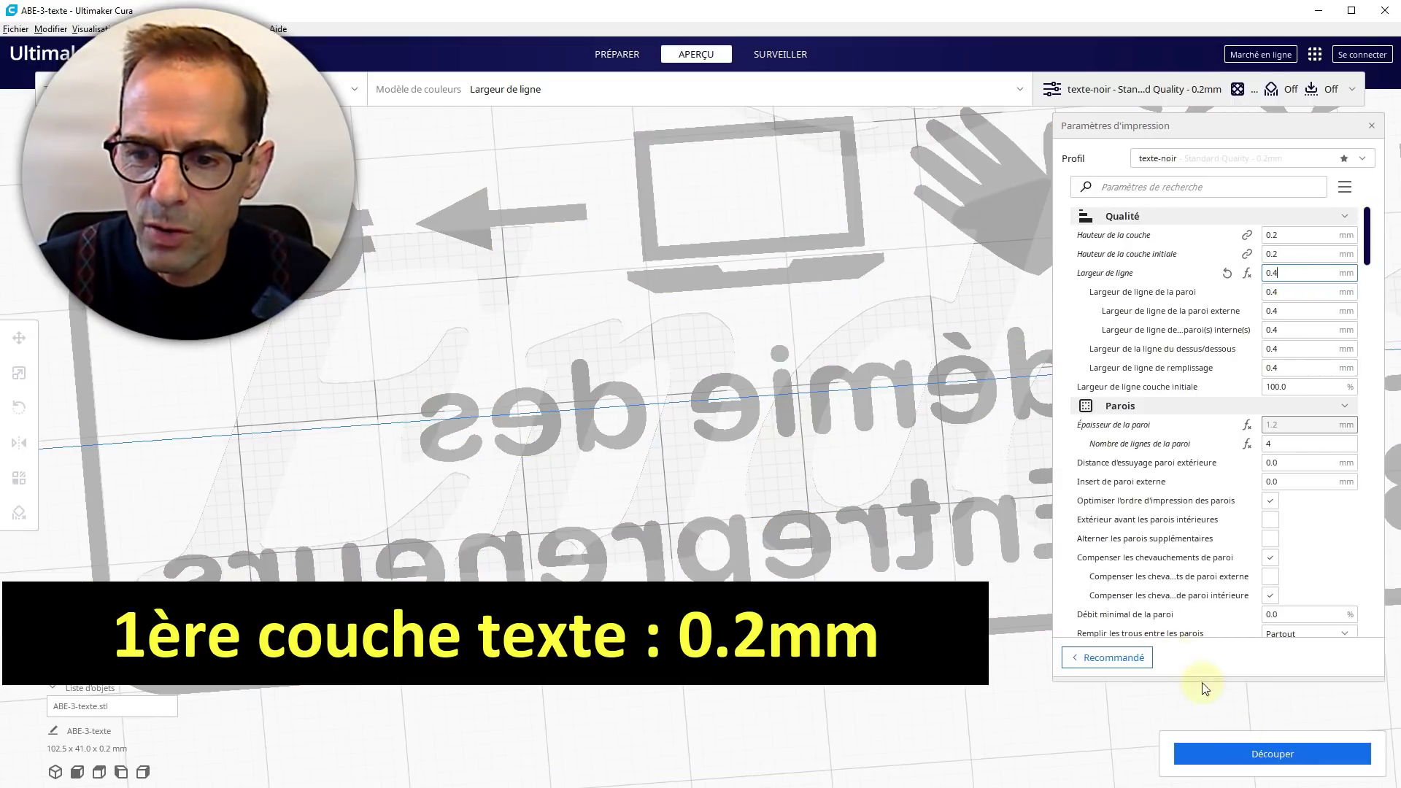
pyautogui.click(1264, 763)
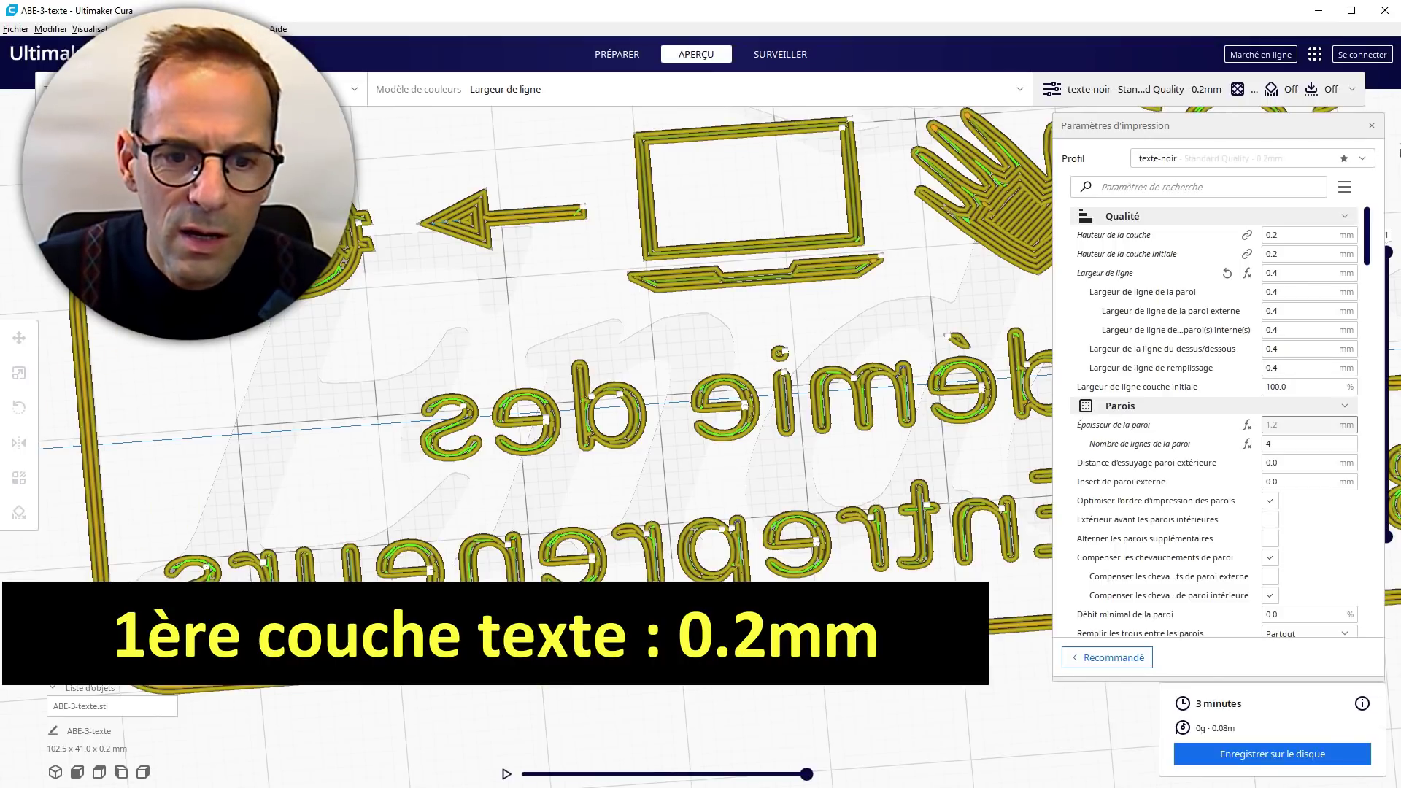
pyautogui.scroll(5, 517, 491)
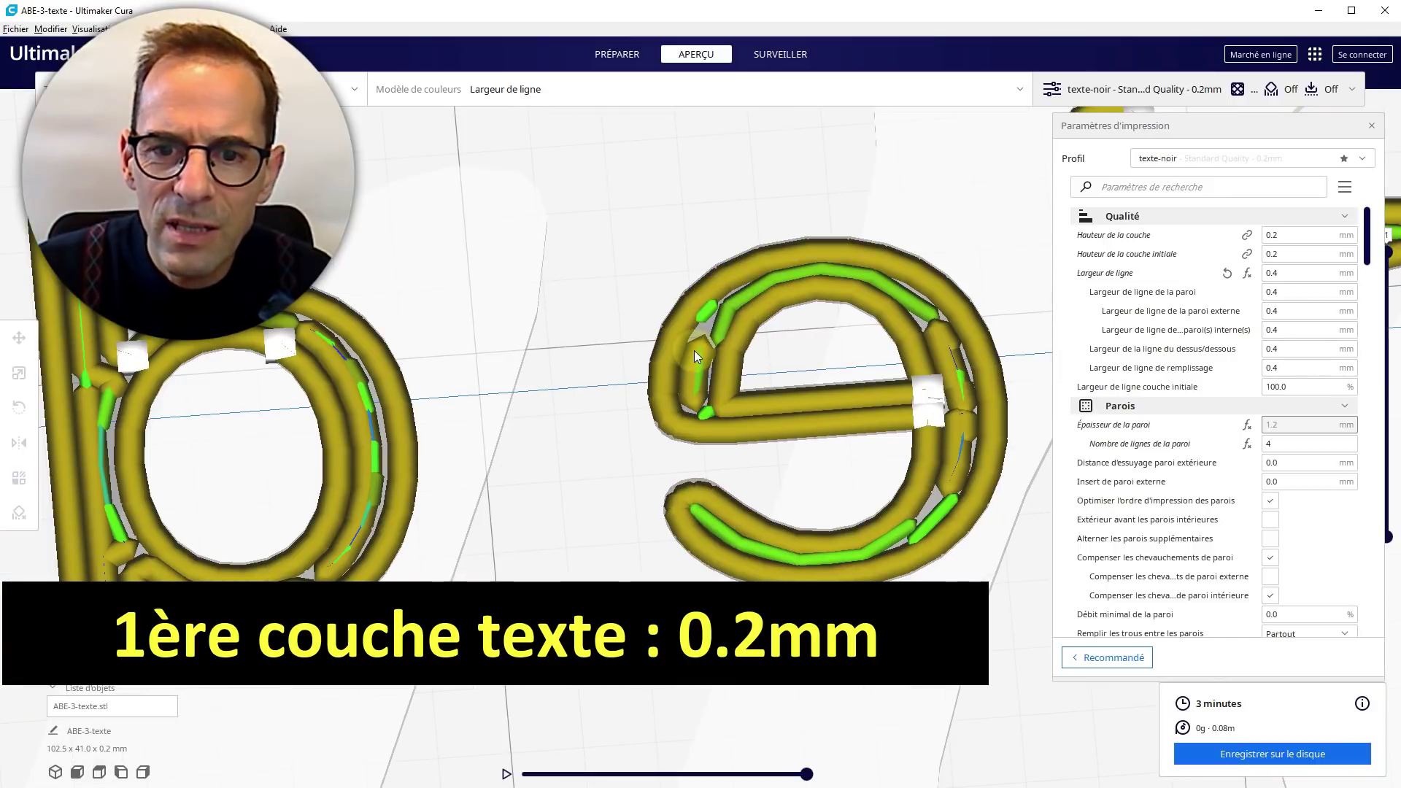
pyautogui.scroll(-5, 703, 341)
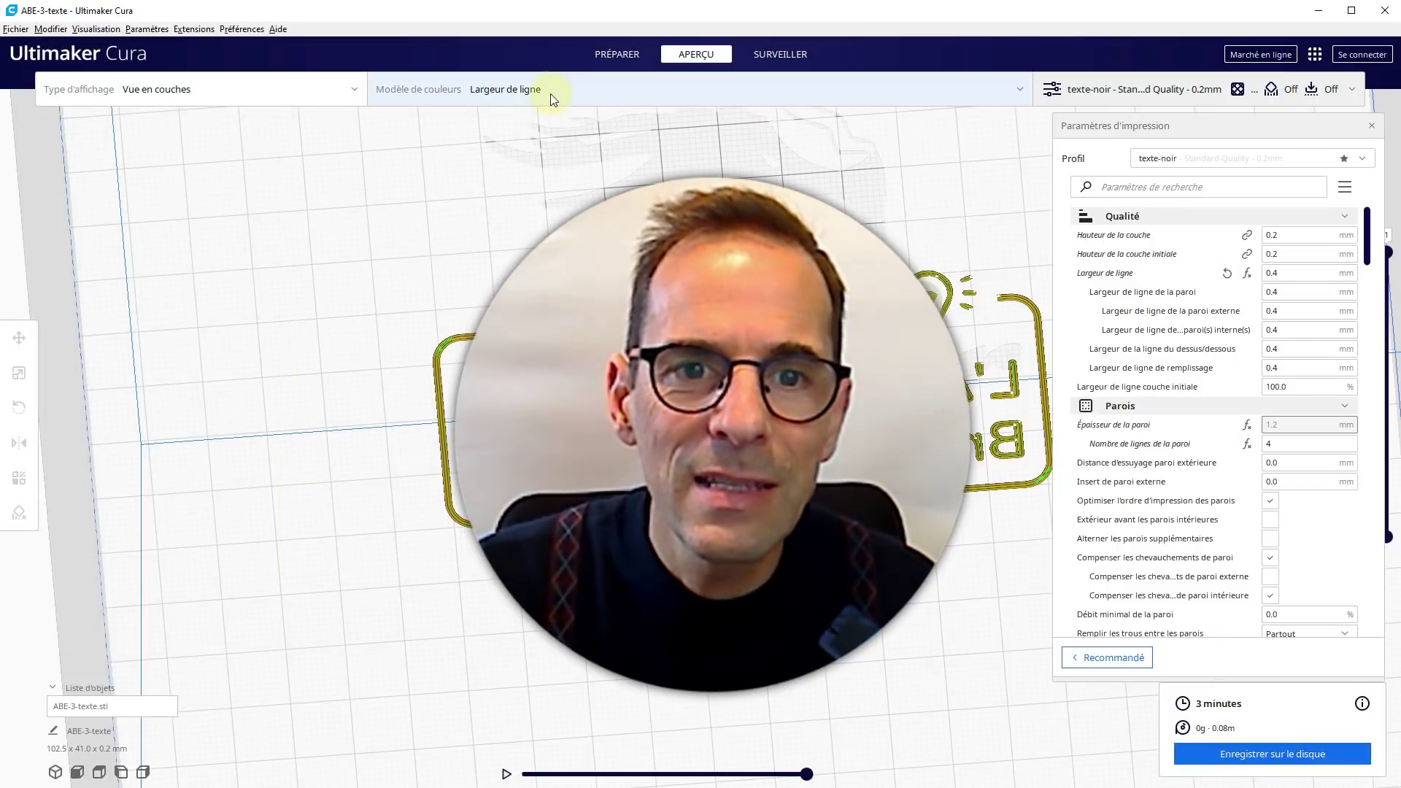
# Return to the preparation stage, select the text model and undo the deletion of the plaque
pyautogui.click(619, 56)
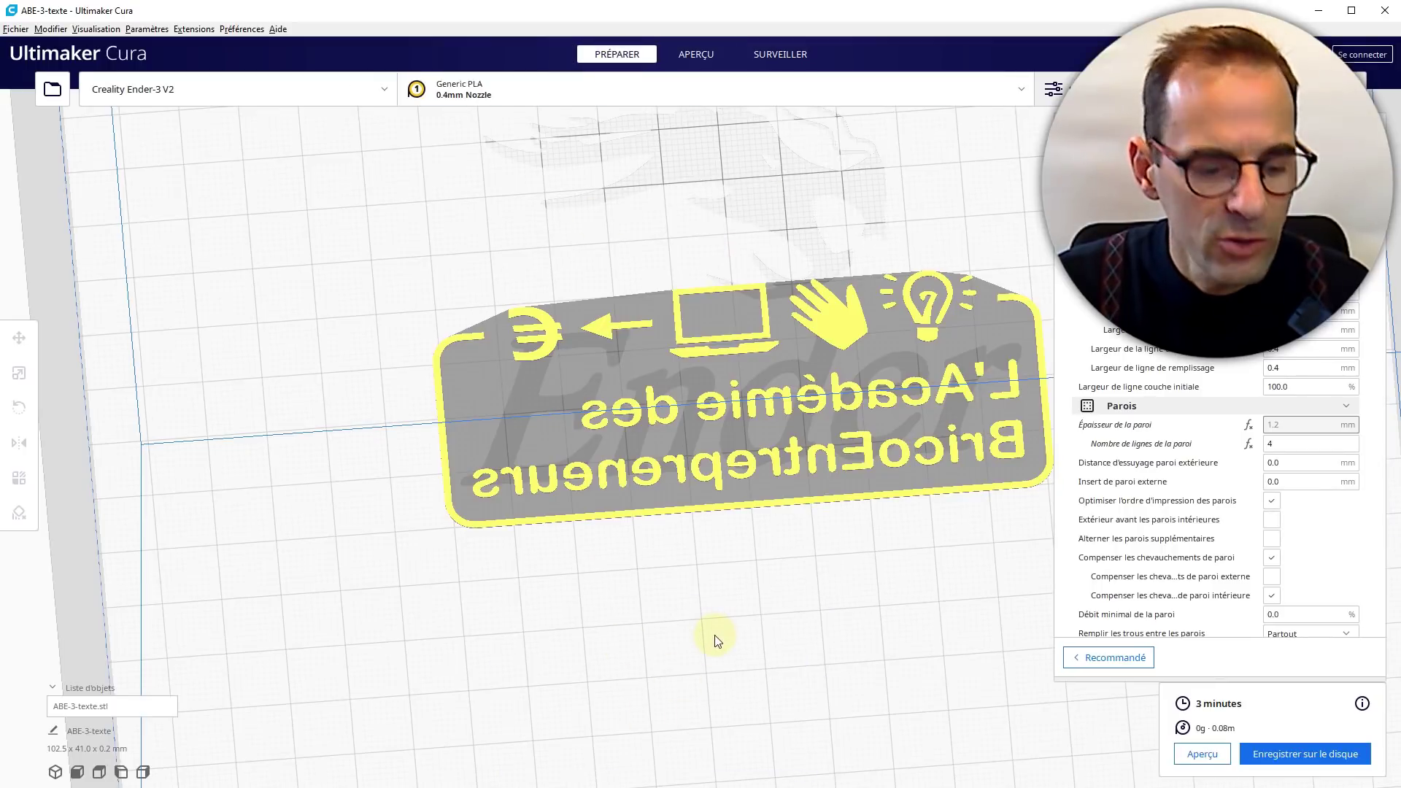
pyautogui.click(703, 507)
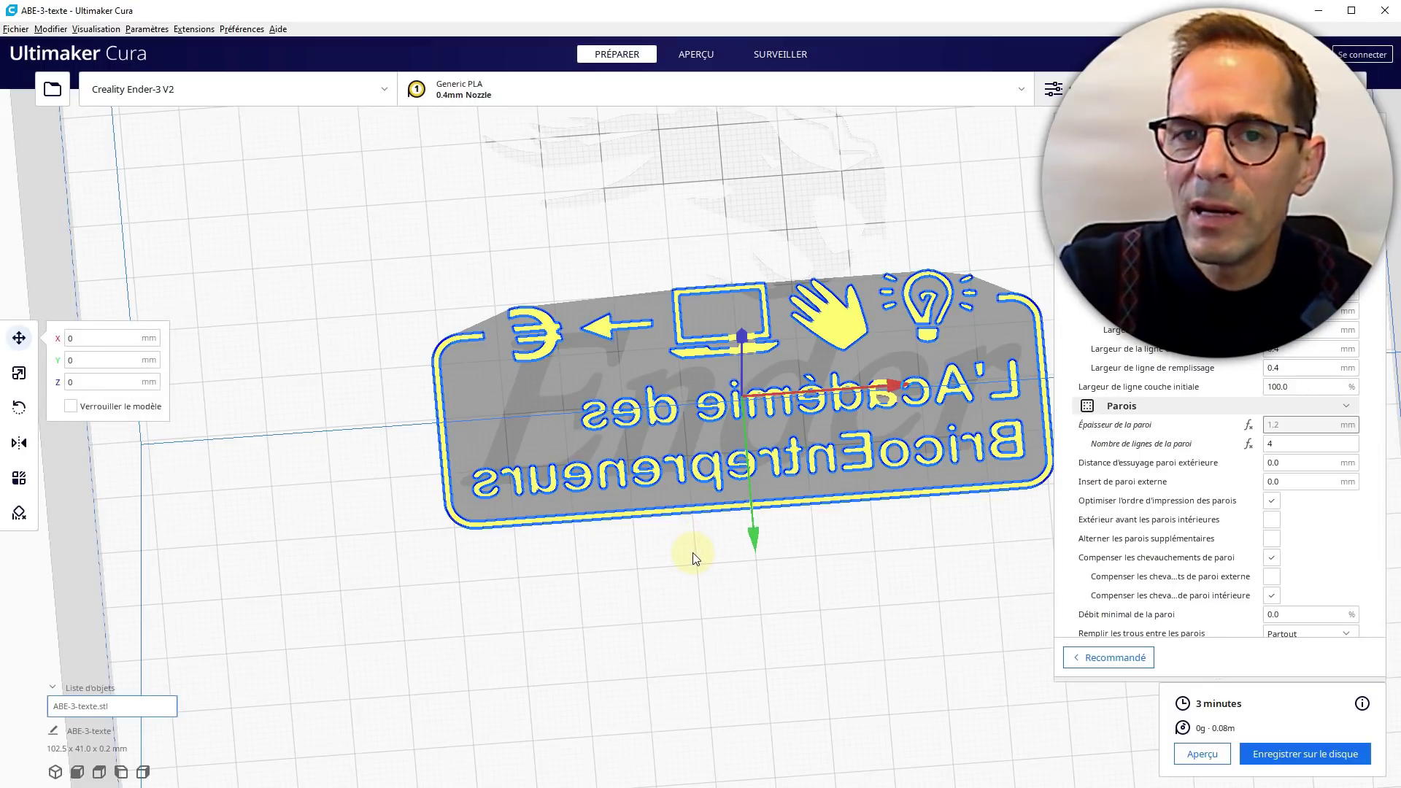
pyautogui.hotkey('ctrl', 'z')
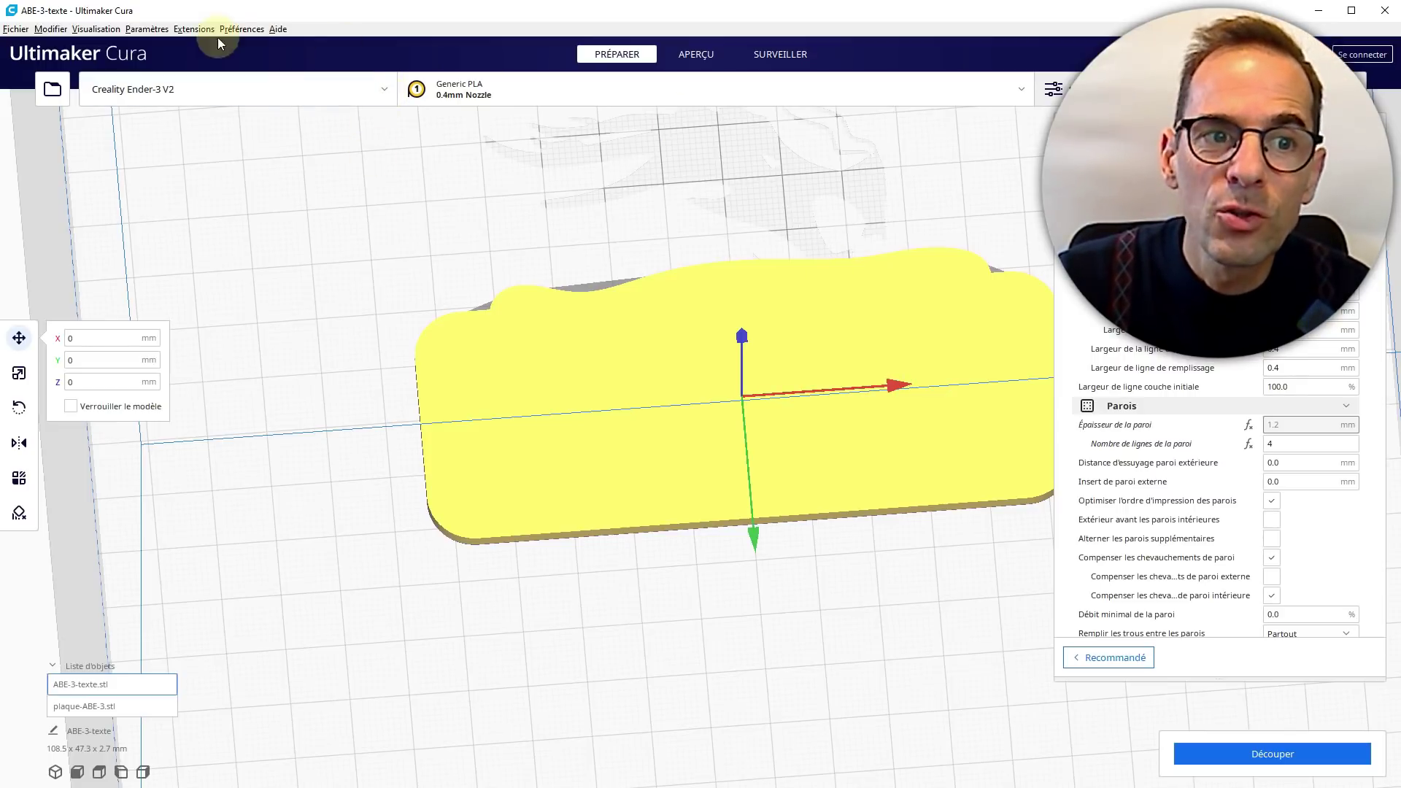
# Check the overlapping models from below and delete the text model, keeping only the plaque in its aligned position
pyautogui.click(111, 28)
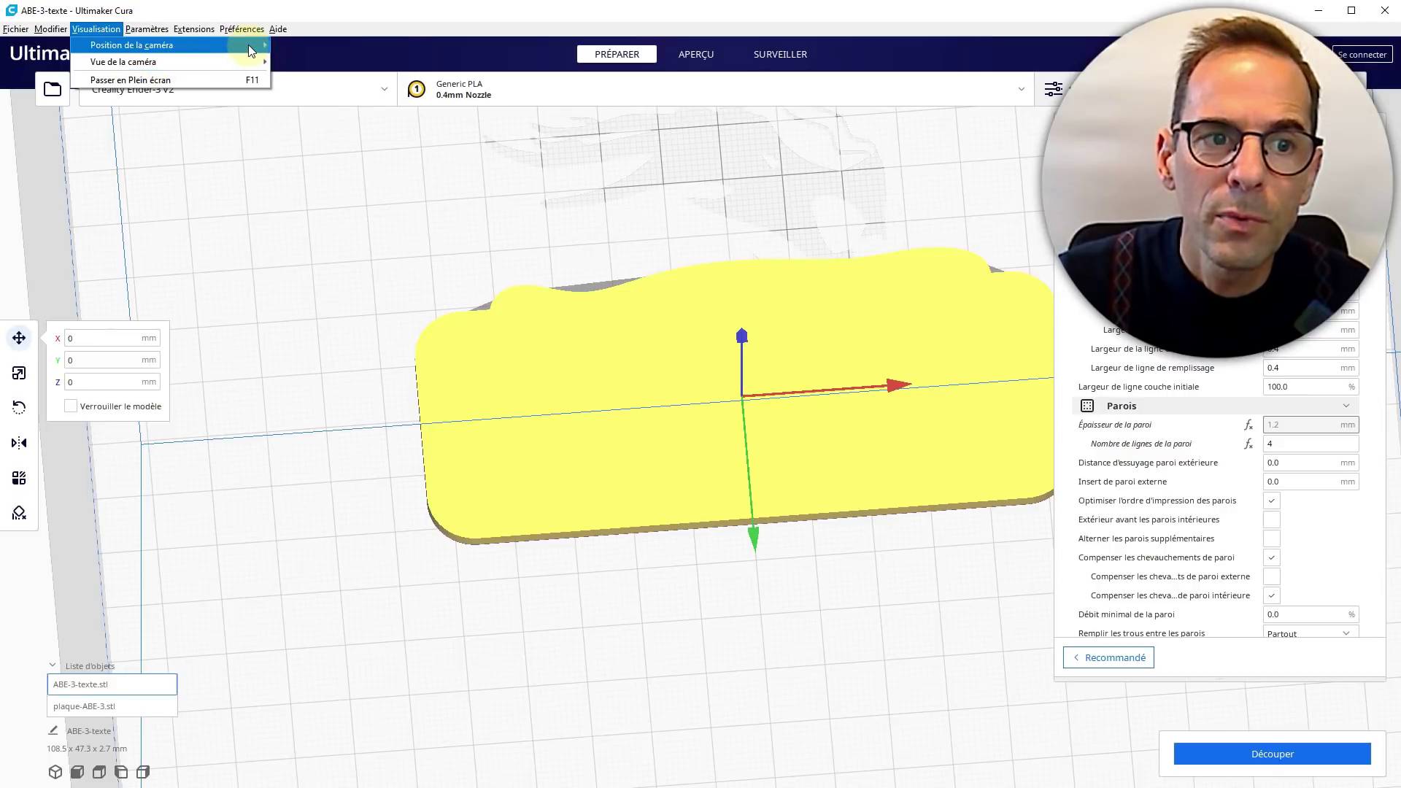
pyautogui.moveTo(248, 45)
pyautogui.click(309, 79)
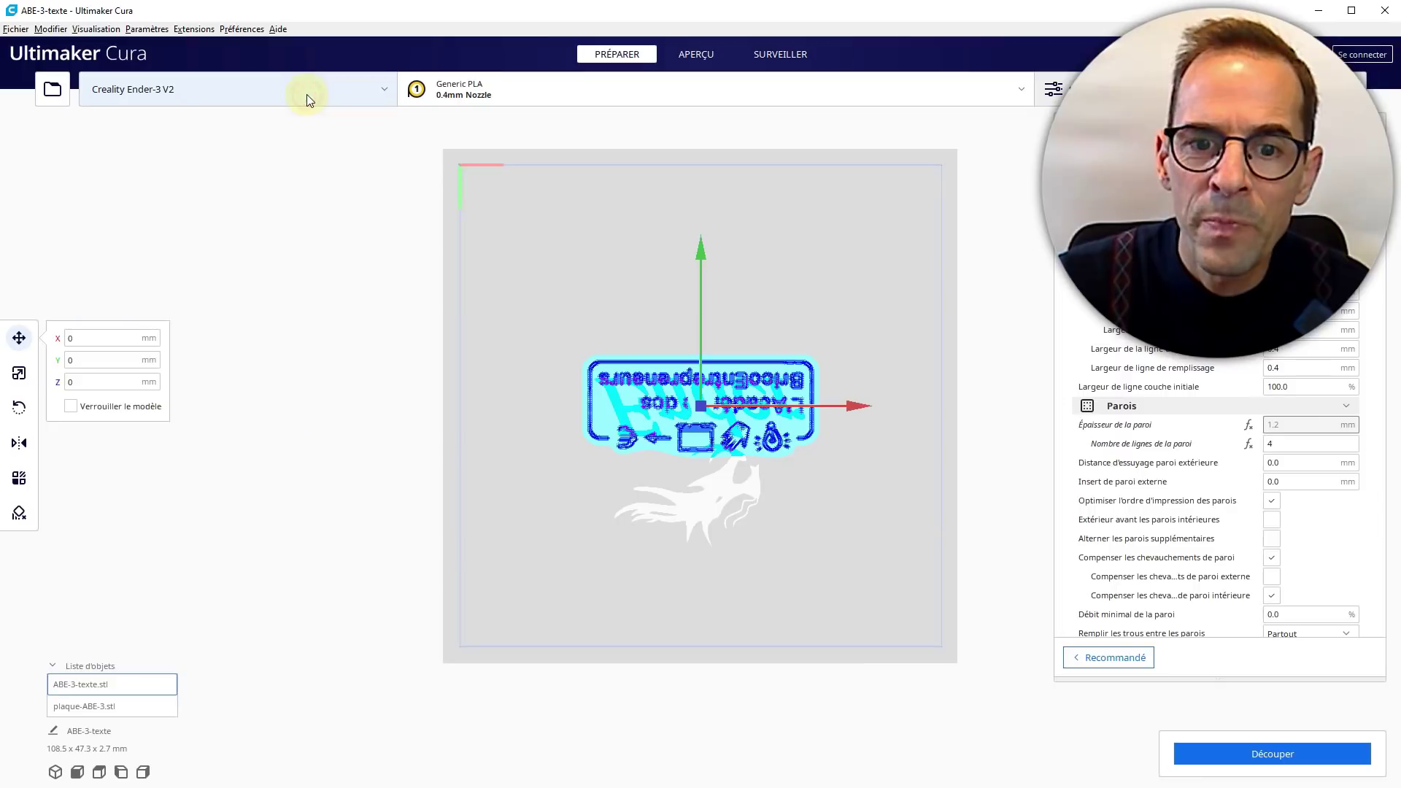
pyautogui.scroll(6, 738, 373)
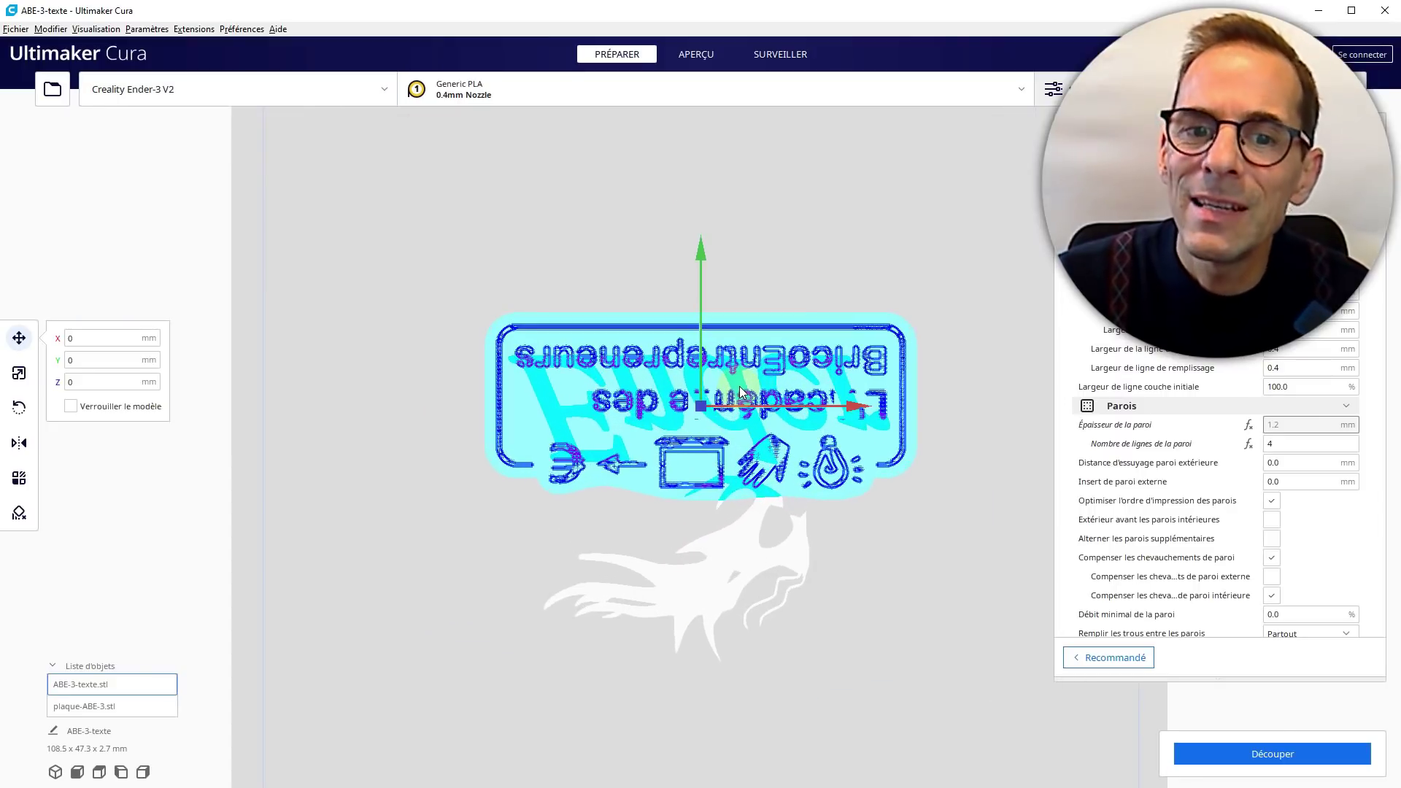
pyautogui.scroll(-3, 679, 376)
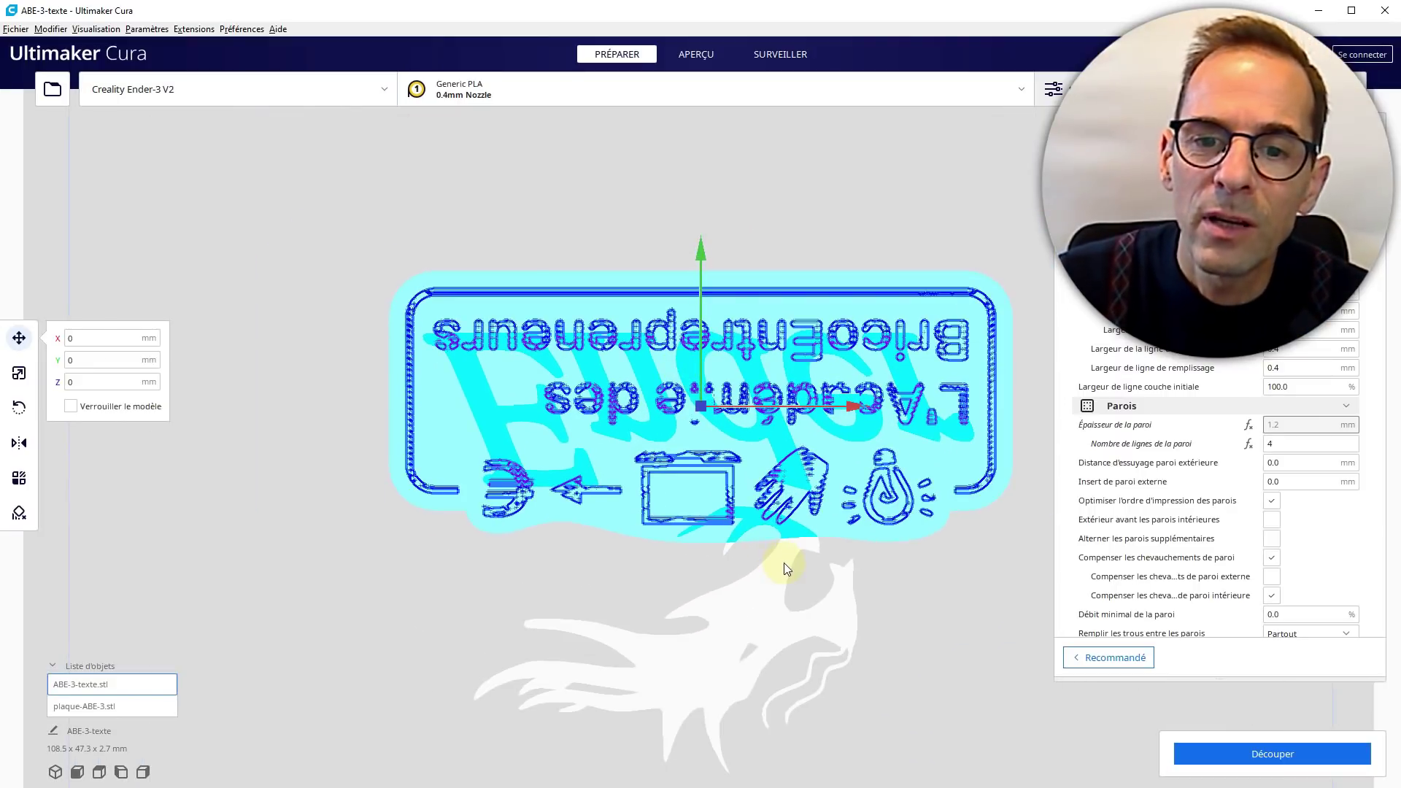
pyautogui.press('Delete')
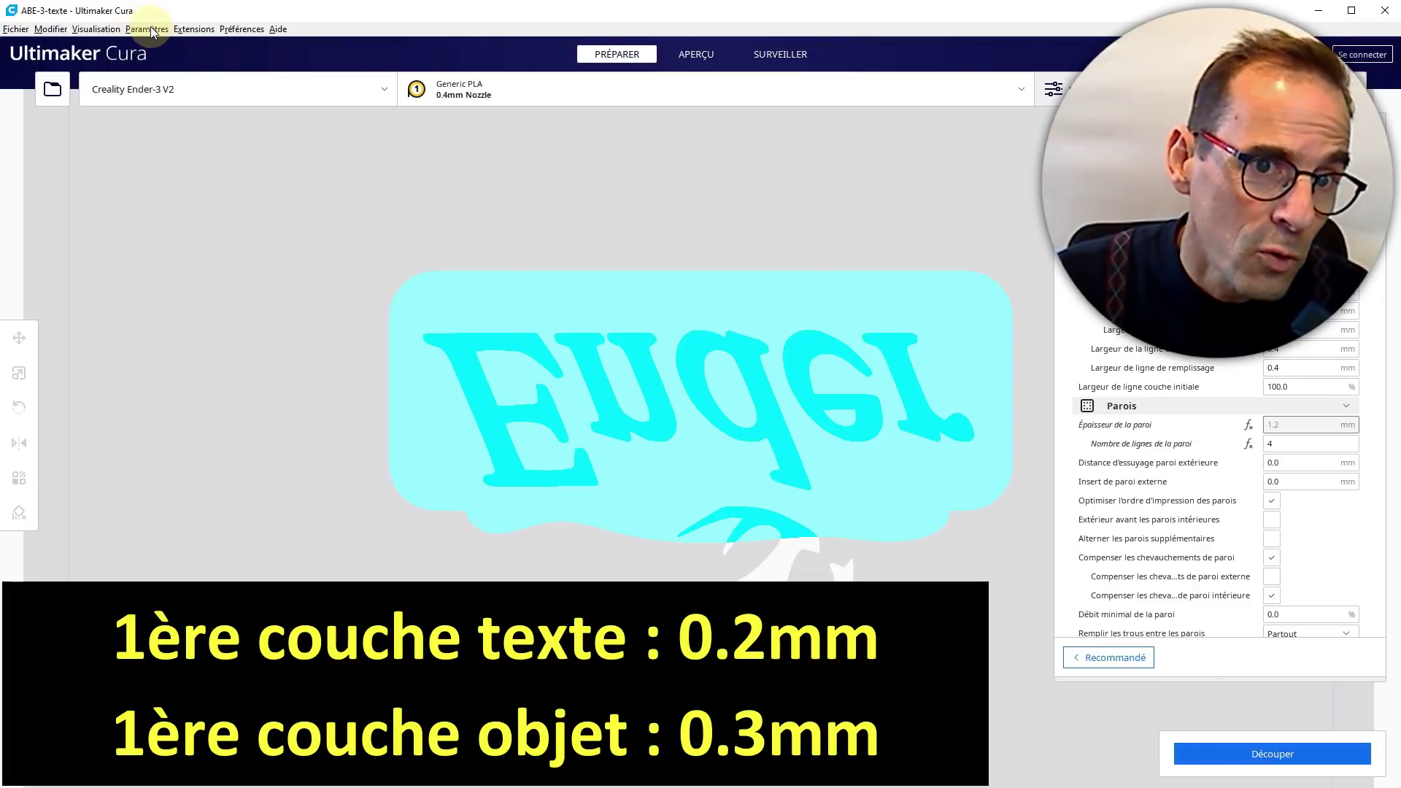
# Apply the plaquette-PLA print profile, discarding the modified line width, and slice the plaque model
pyautogui.click(148, 29)
pyautogui.moveTo(95, 29)
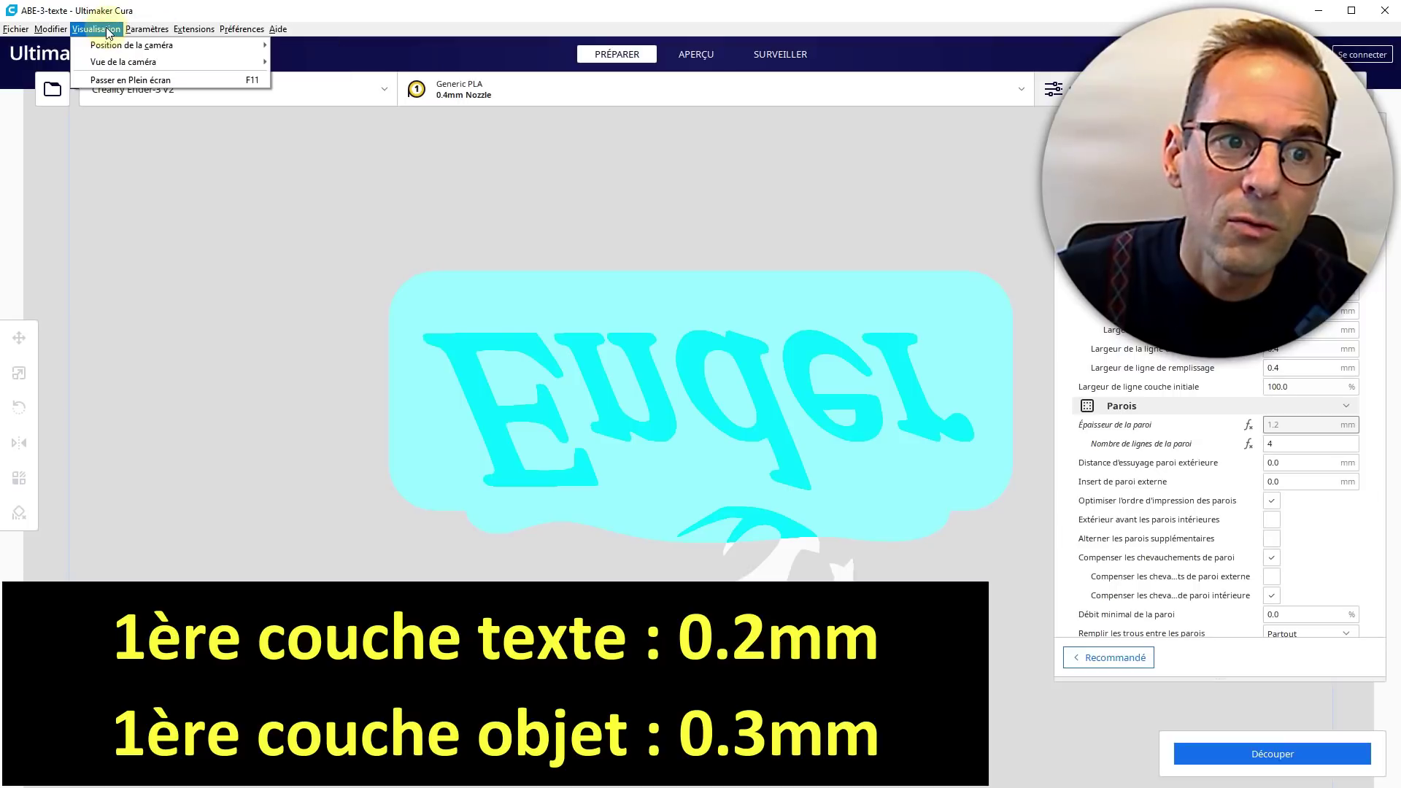
pyautogui.moveTo(182, 45)
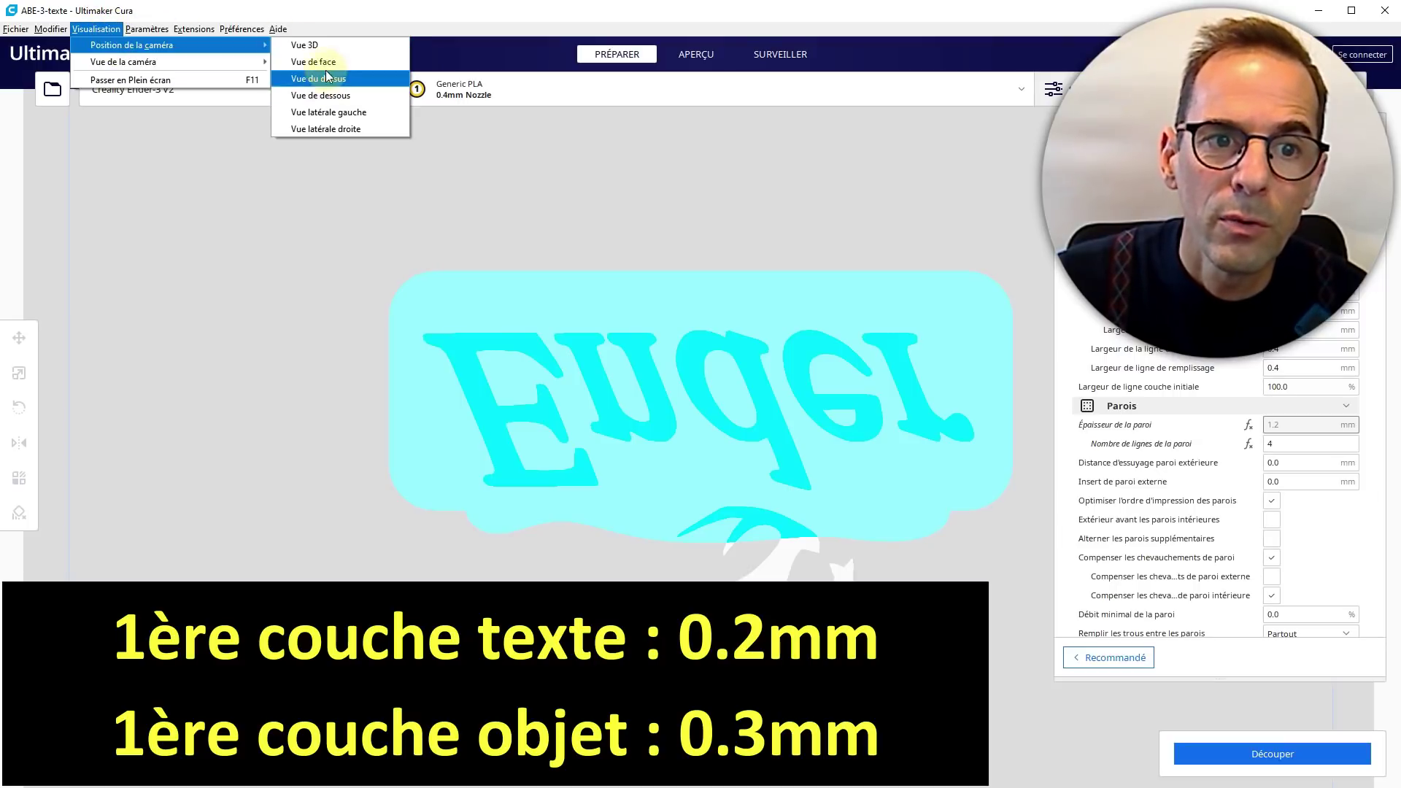
pyautogui.click(310, 46)
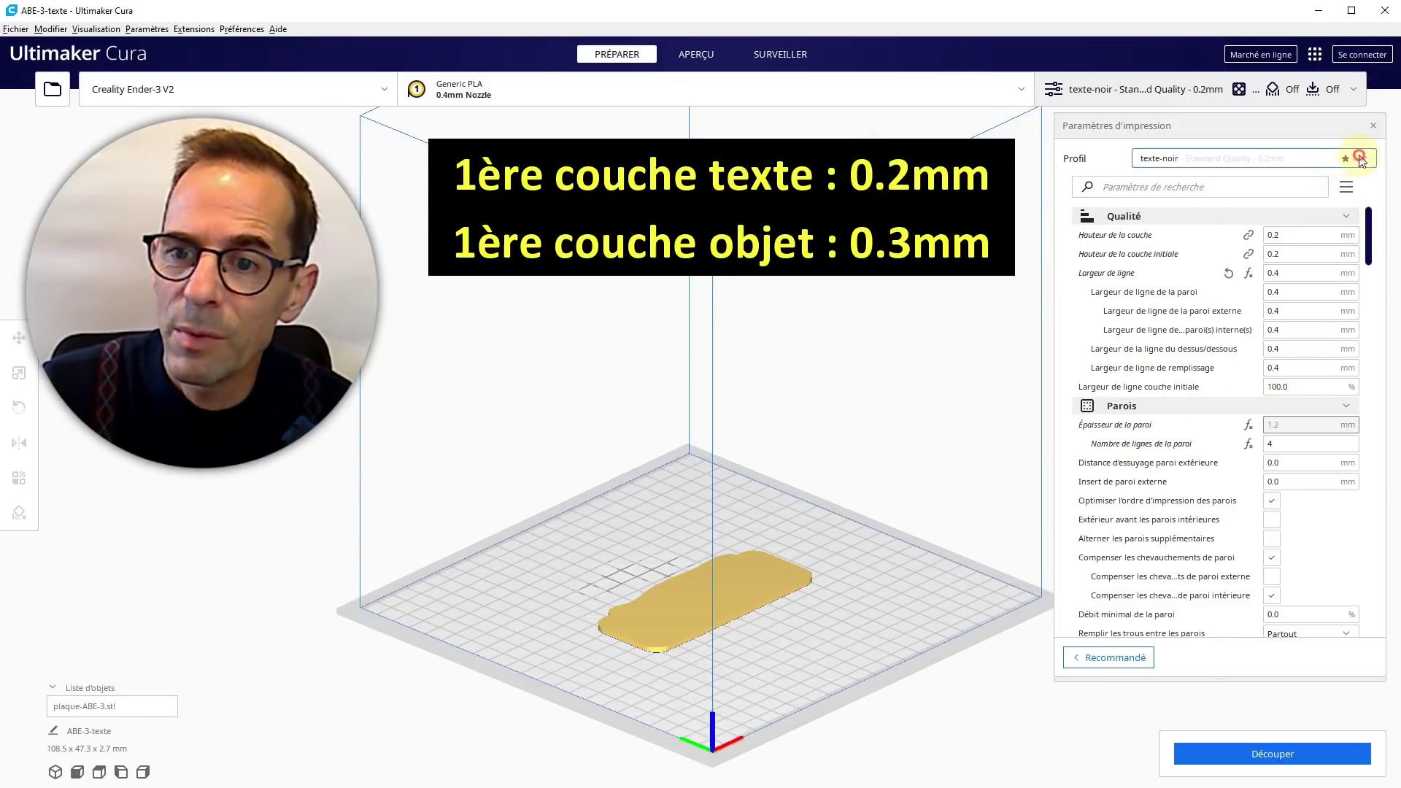
pyautogui.click(1360, 159)
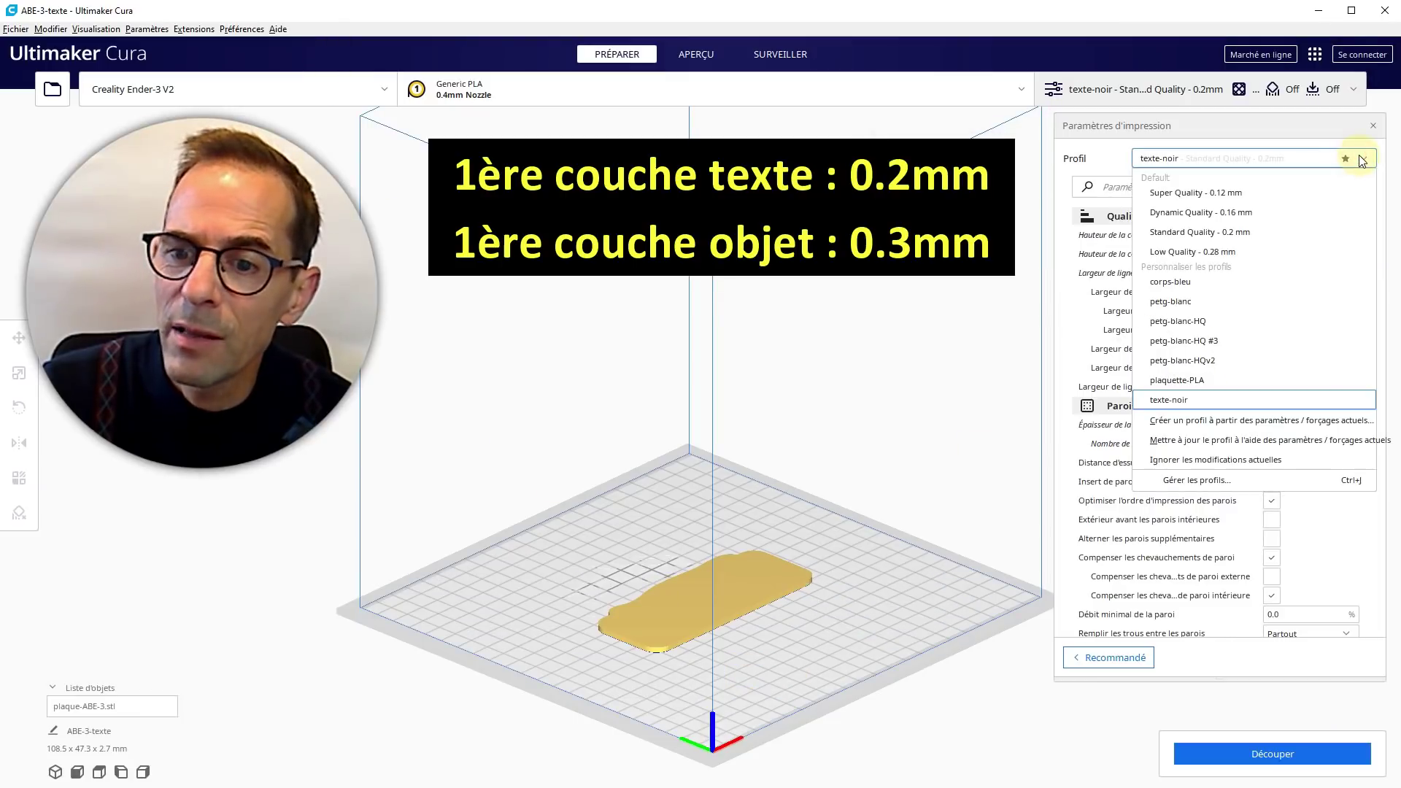
pyautogui.click(1176, 380)
pyautogui.click(703, 694)
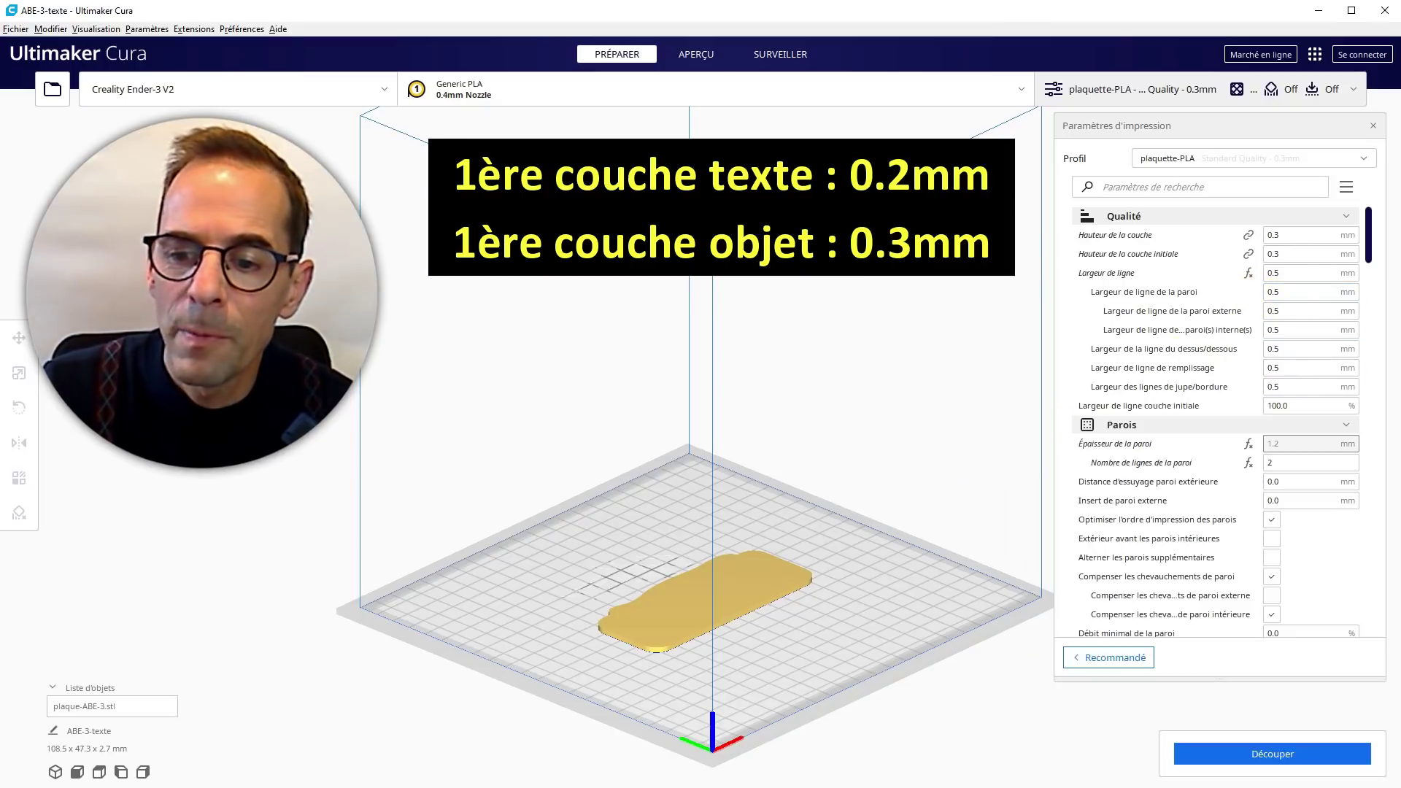
pyautogui.click(1290, 759)
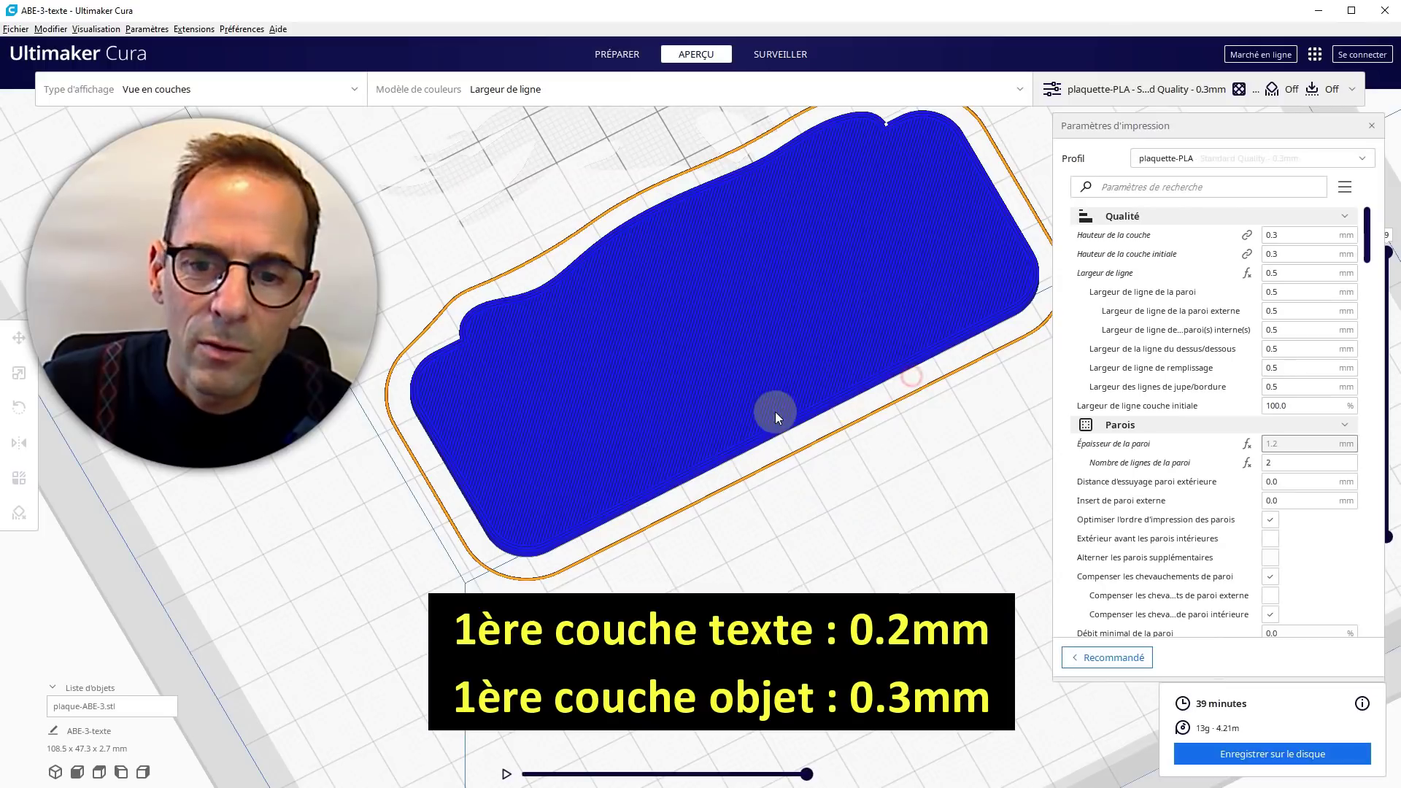